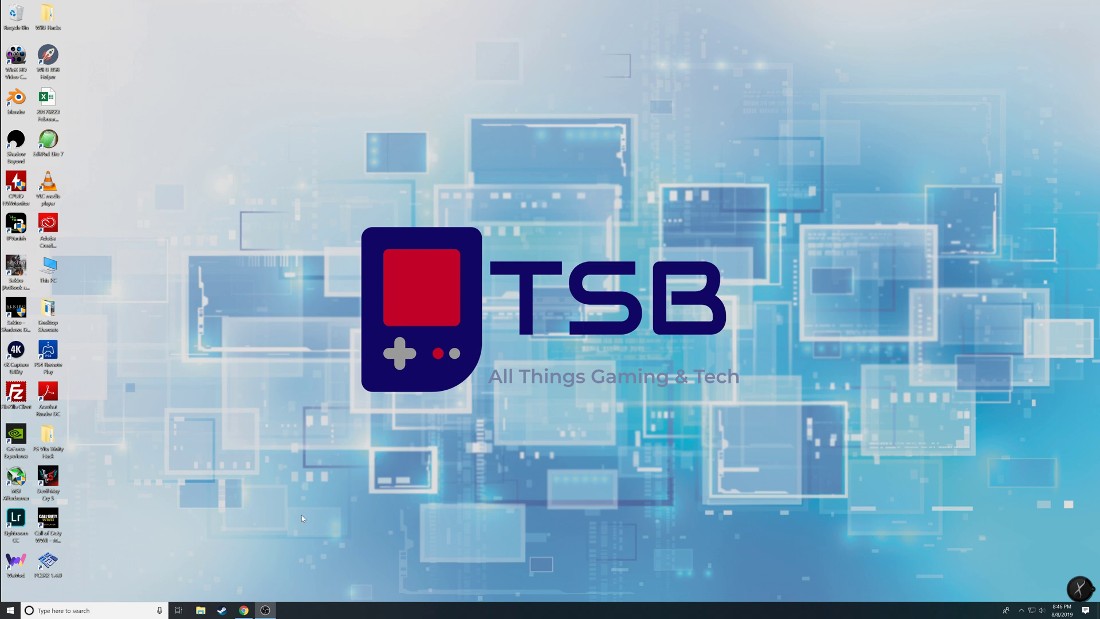
# Step: Switch to Chrome, look at the DS4Windows site, and open the PCSX2 site's Windows releases page
pyautogui.click(245, 609)
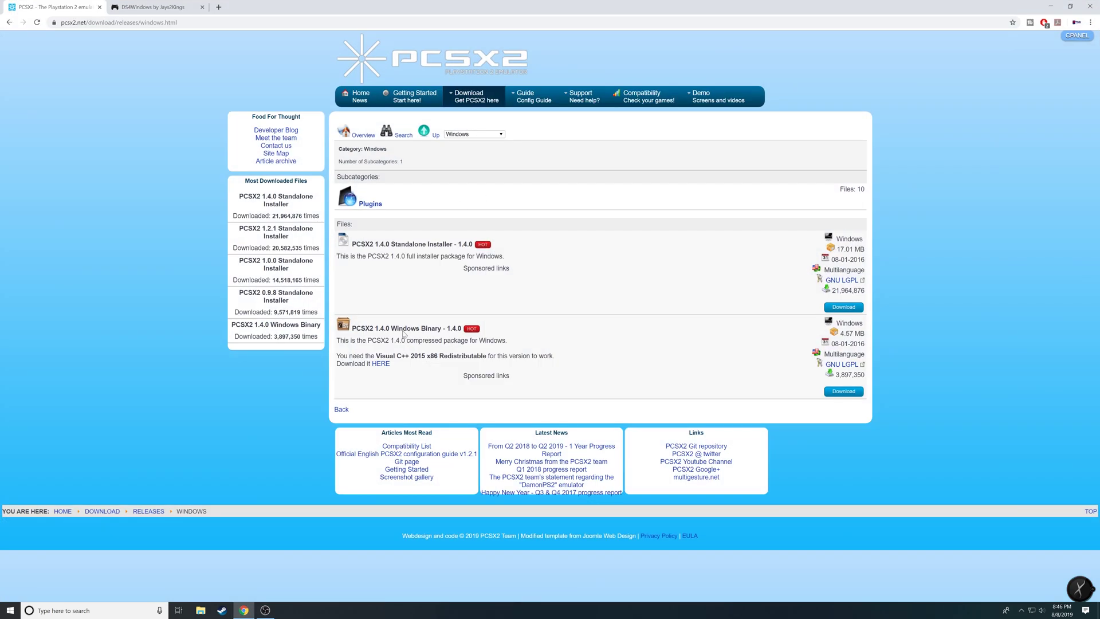
pyautogui.click(145, 7)
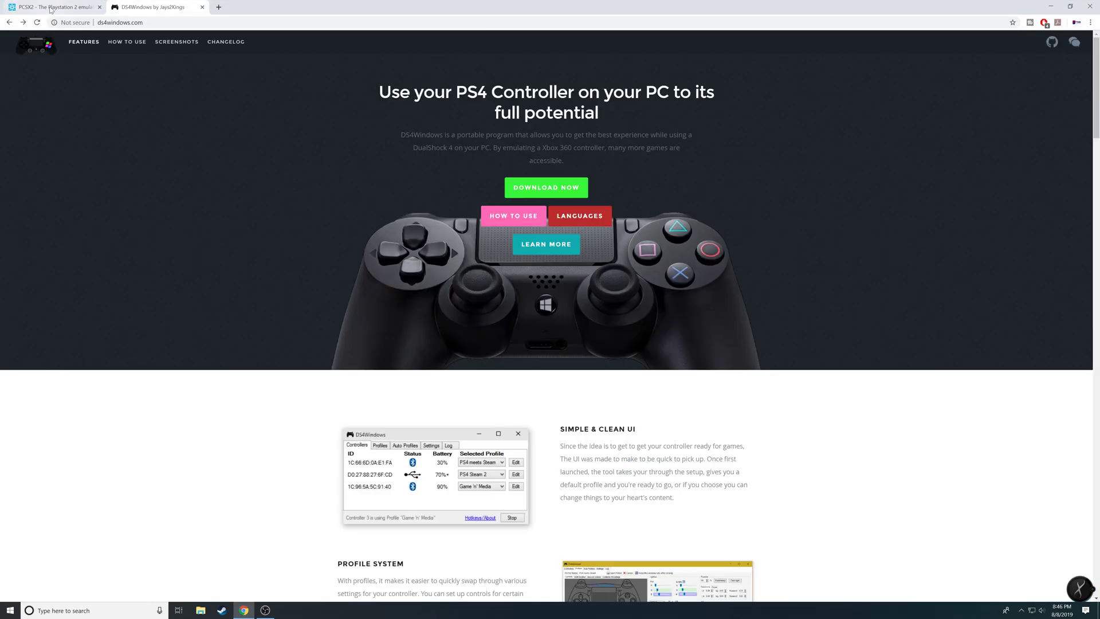
pyautogui.click(52, 9)
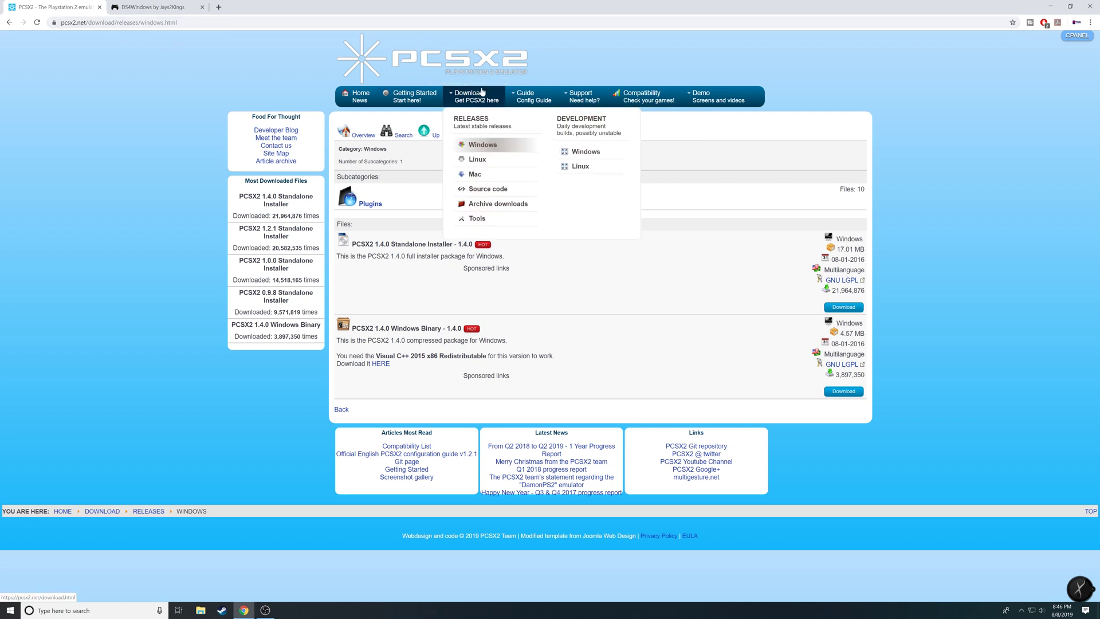
pyautogui.click(475, 106)
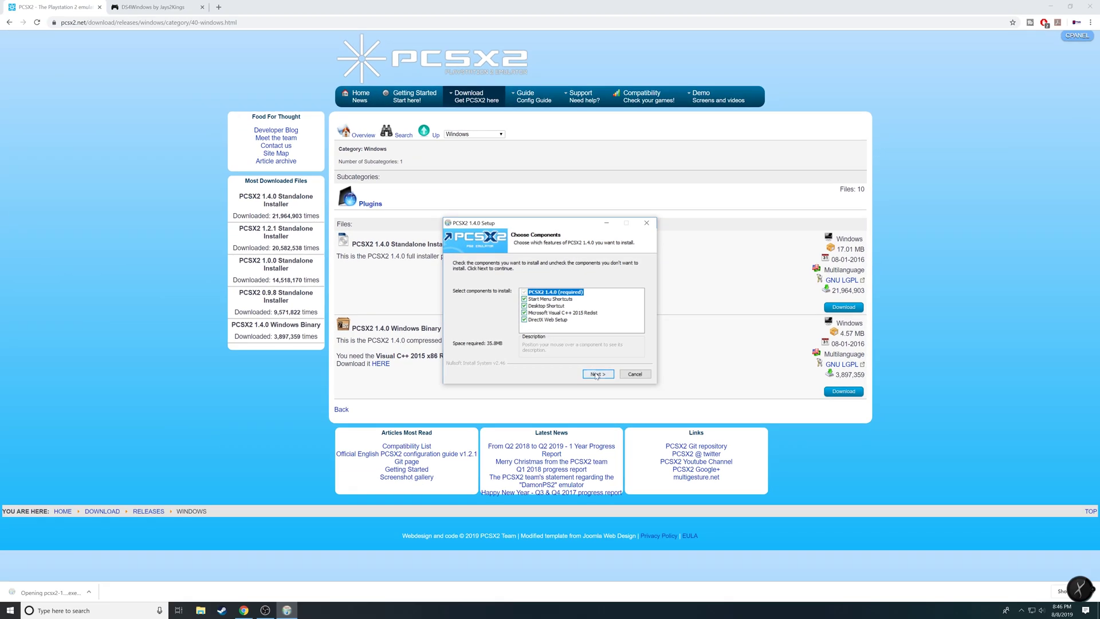
# Step: Advance the PCSX2 1.4.0 setup with the default components to the install location, then cancel the installation
pyautogui.click(596, 374)
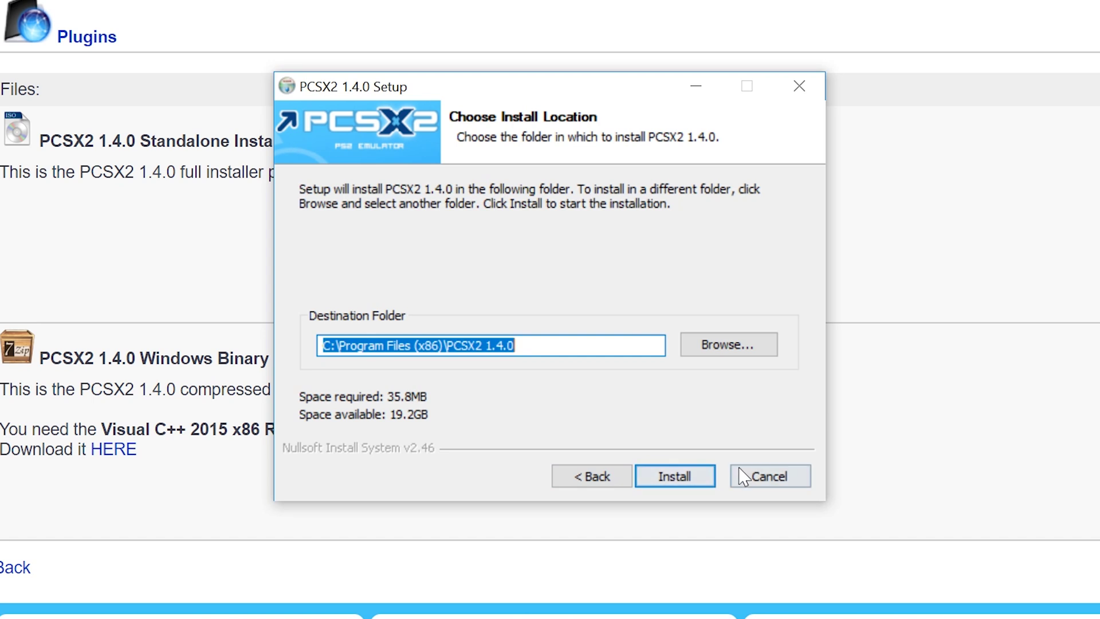
pyautogui.click(762, 475)
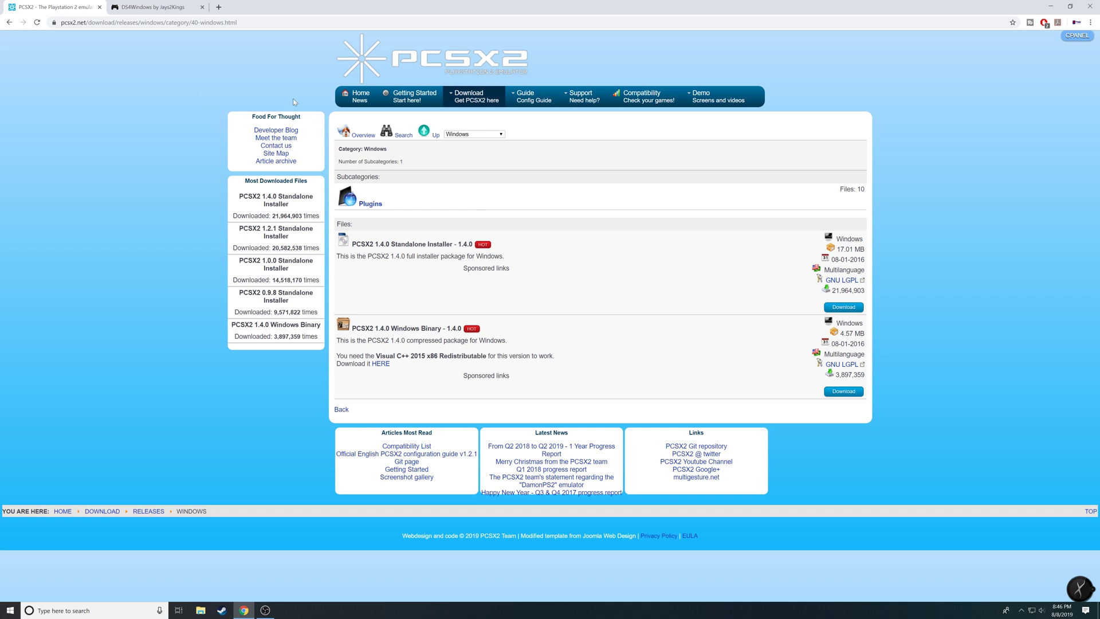
# Step: Download DS4Windows.zip for version 1.4.52 from the DS4Windows GitHub releases page and open the archive
pyautogui.click(164, 7)
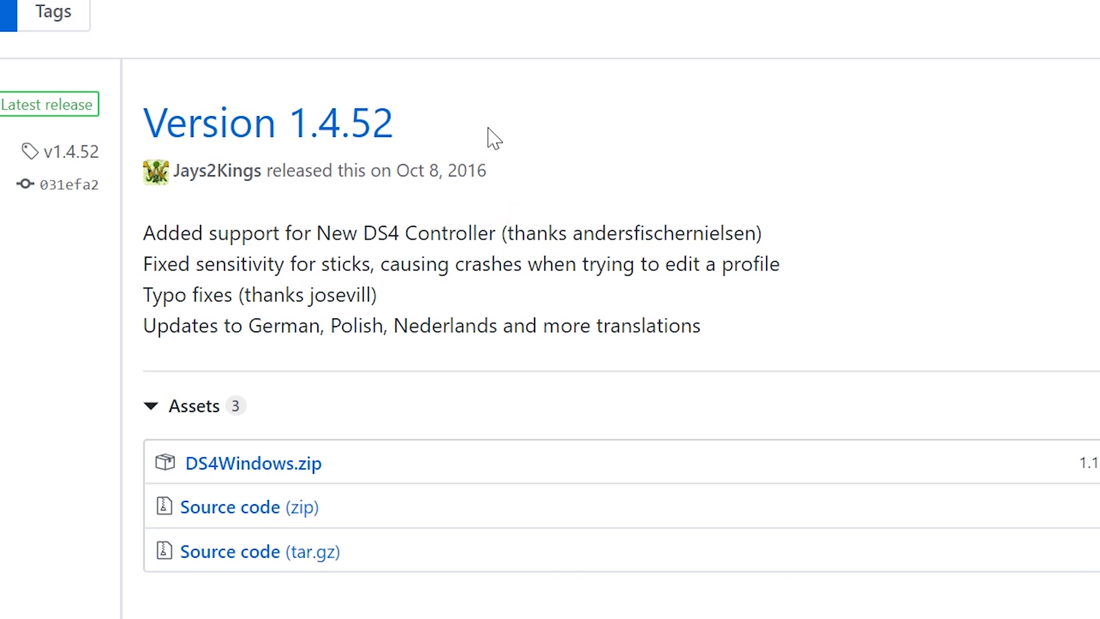
pyautogui.click(283, 467)
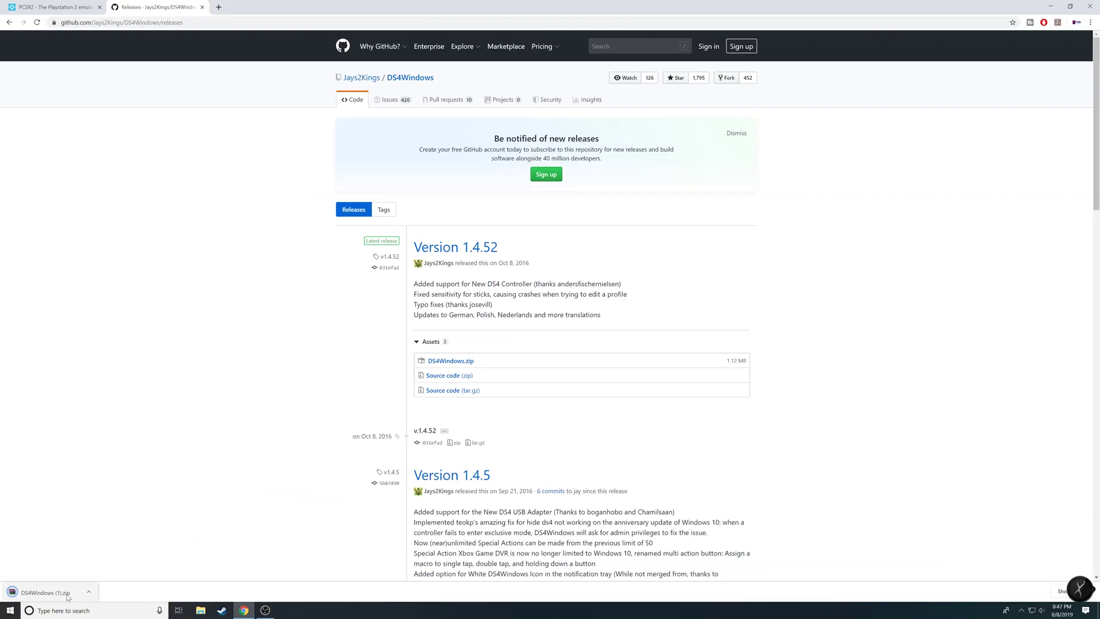
pyautogui.click(46, 592)
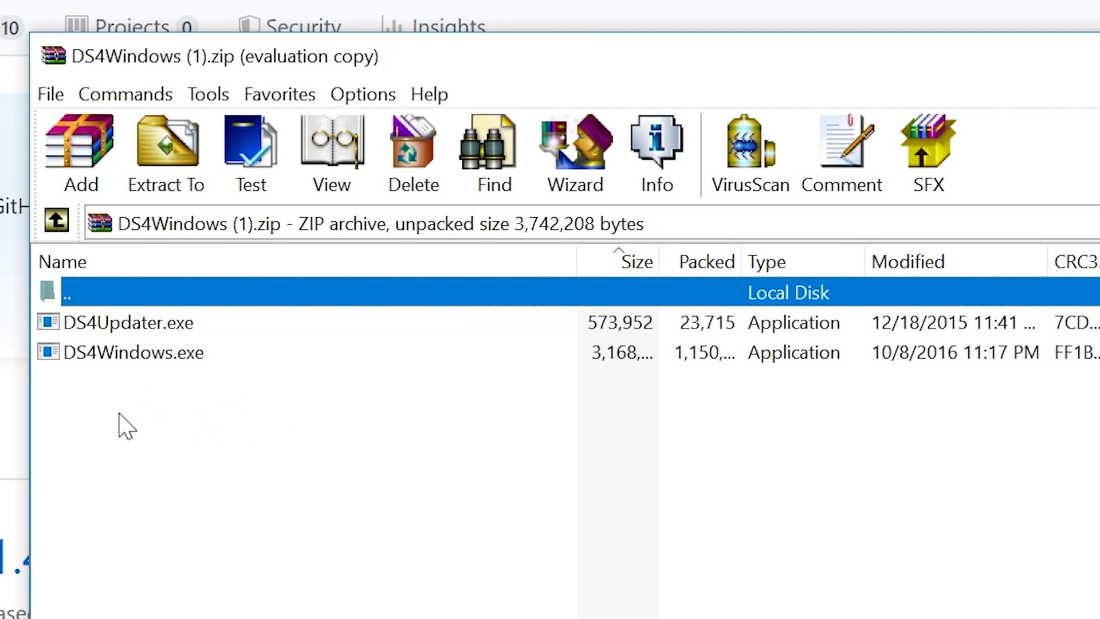
# Step: Examine the executables inside the DS4Windows archive and close the archive window
pyautogui.moveTo(245, 401); pyautogui.dragTo(101, 329)
pyautogui.click(208, 453)
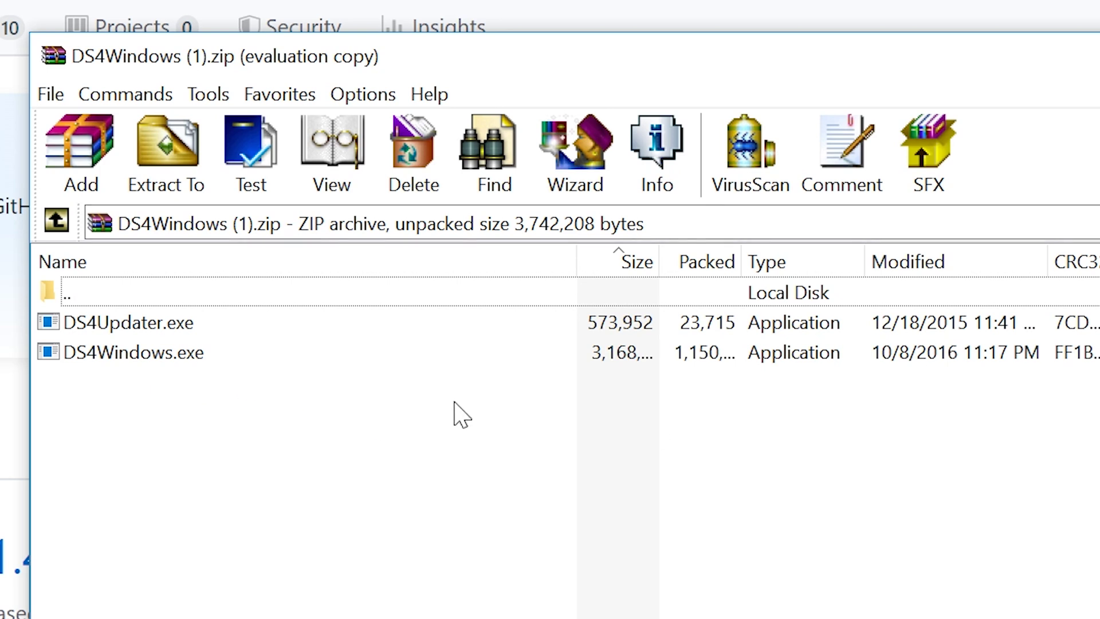
pyautogui.hotkey('alt', 'F4')
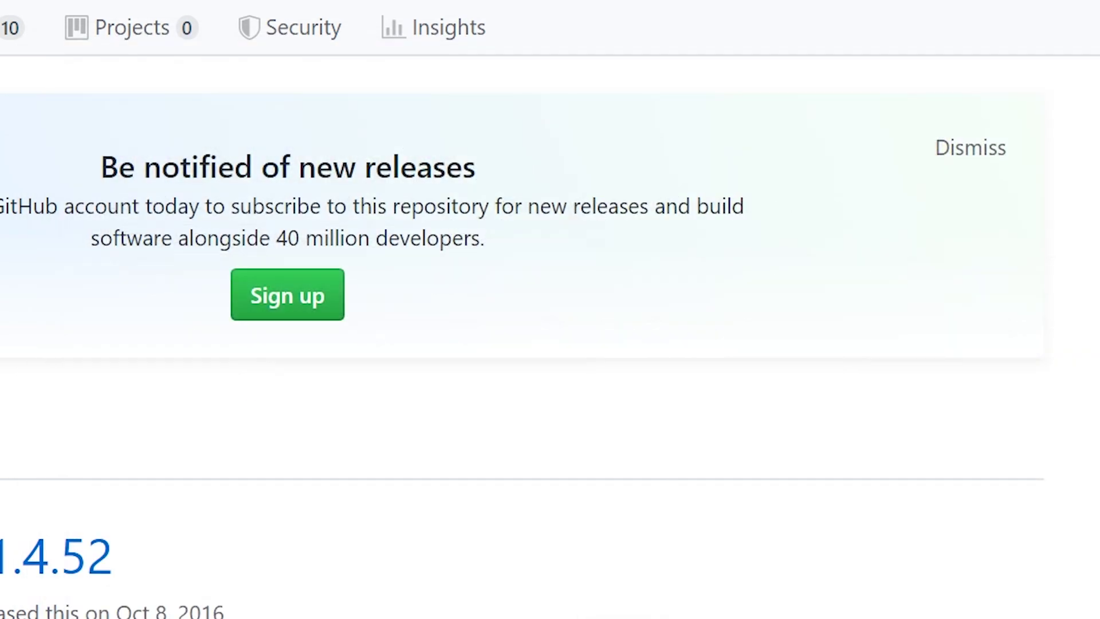
# Step: Find the installed DS4Windows shortcut by searching Windows for "ds4", launch it, and move its window closer to the screen's centre
pyautogui.press('super')
pyautogui.write('ds4')
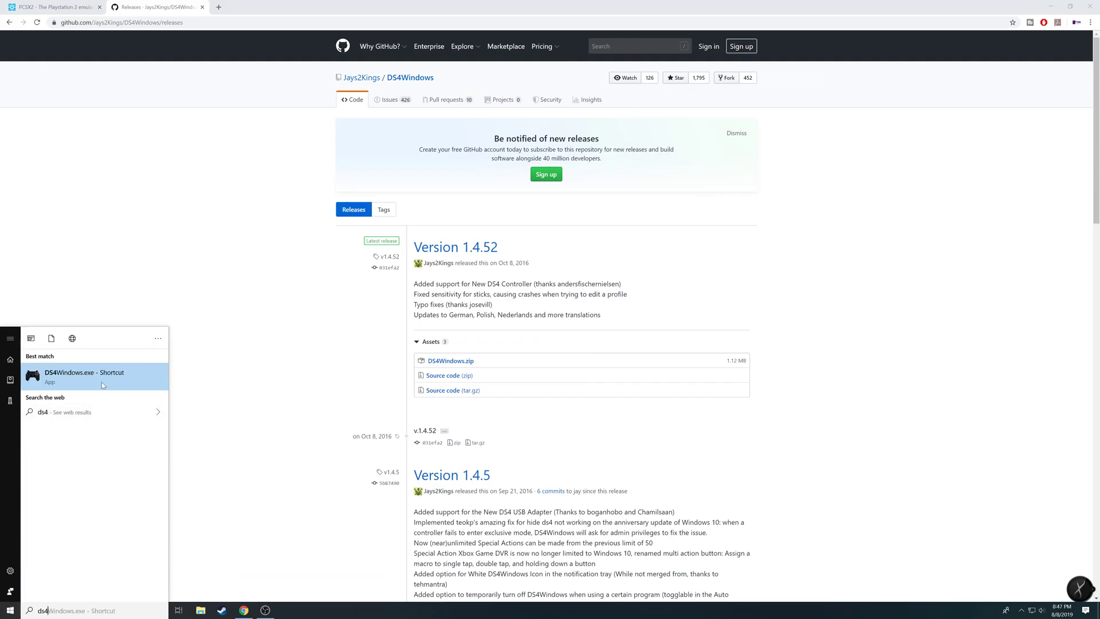
pyautogui.click(64, 379)
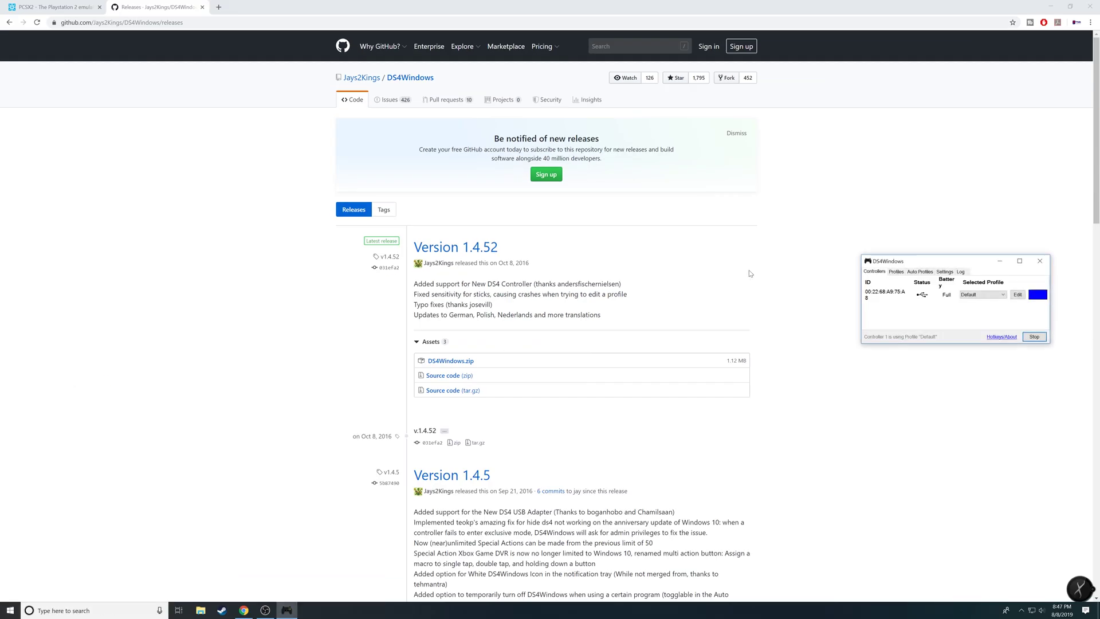
pyautogui.moveTo(916, 257); pyautogui.dragTo(611, 250)
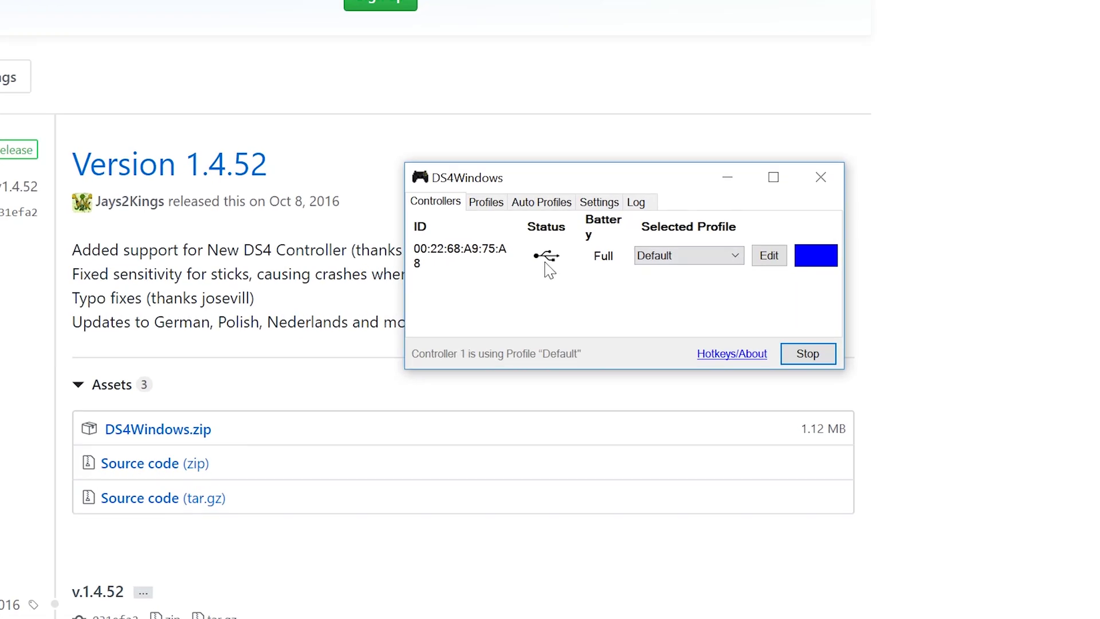
# Step: Stop the DS4Windows controller service, reposition its window over the desktop, and start the service again
pyautogui.click(847, 365)
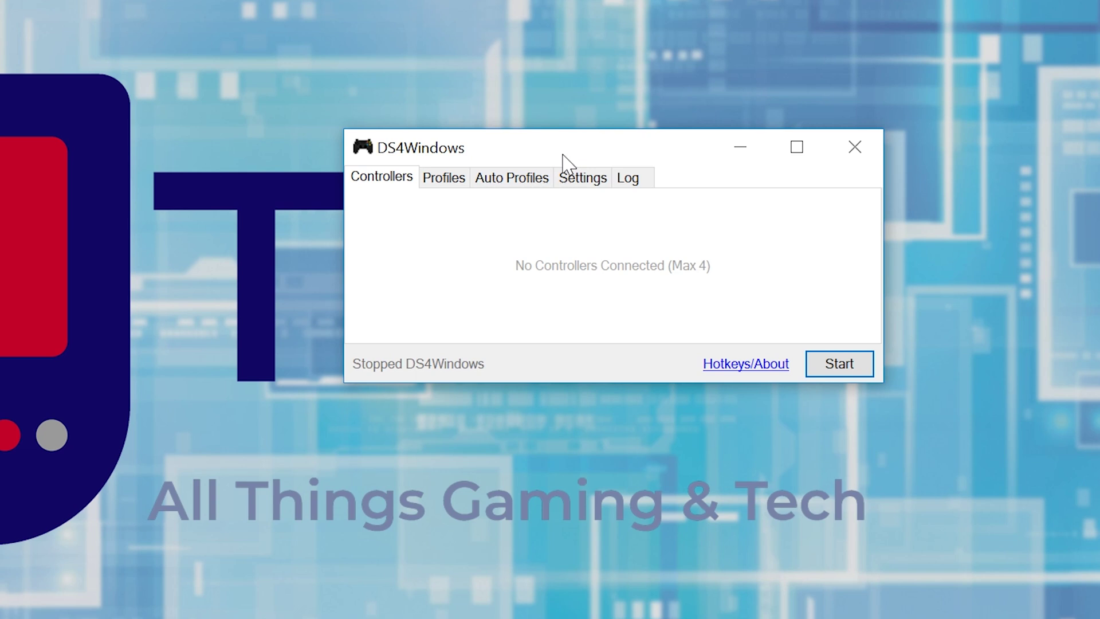
pyautogui.moveTo(565, 154); pyautogui.dragTo(529, 116)
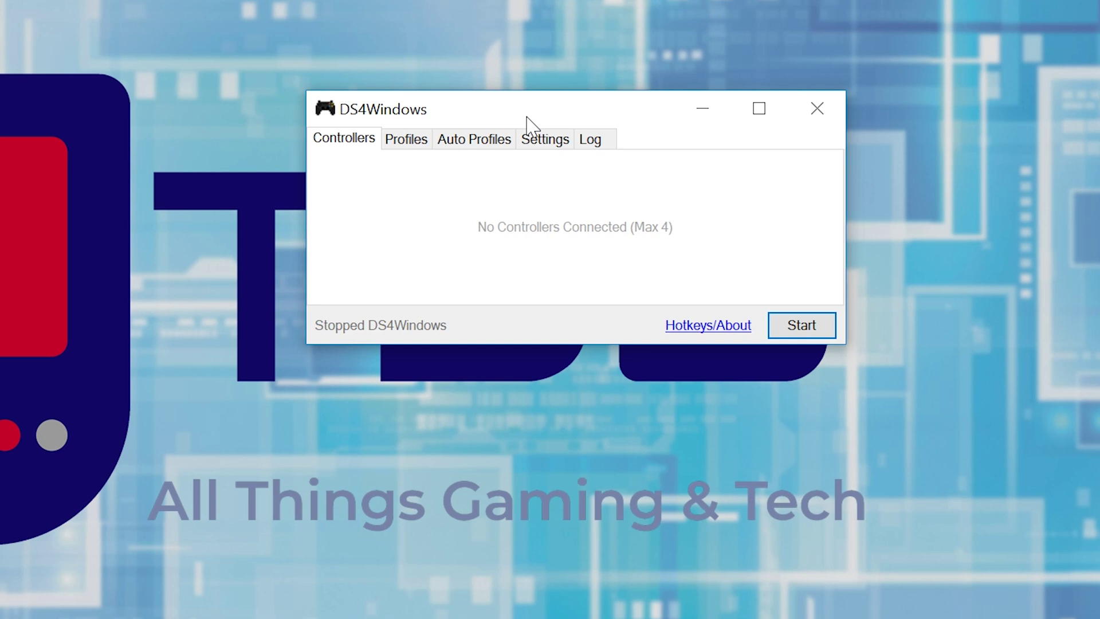
pyautogui.click(813, 323)
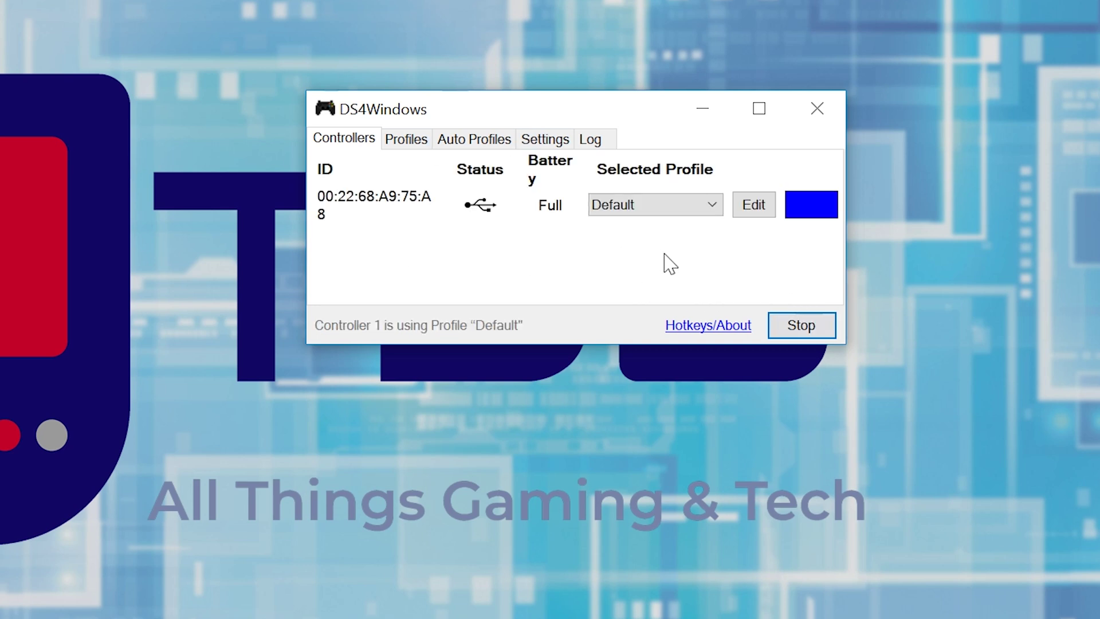
# Step: Review the controller's light colour options and the DS4Windows profiles, auto profiles, settings and log, then minimise the window
pyautogui.click(828, 215)
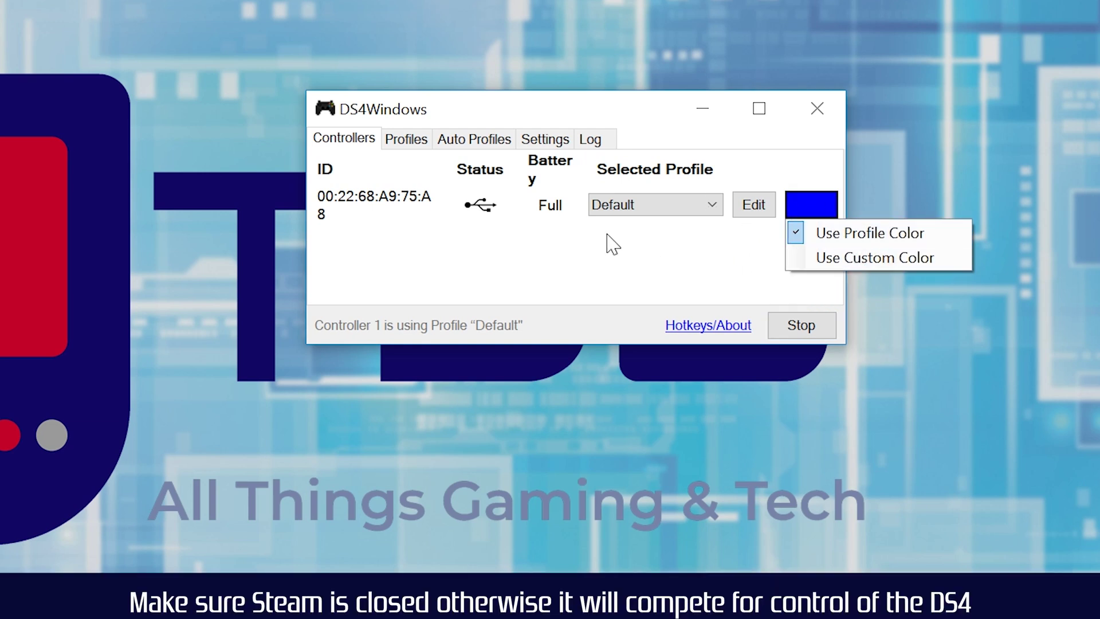
pyautogui.click(708, 277)
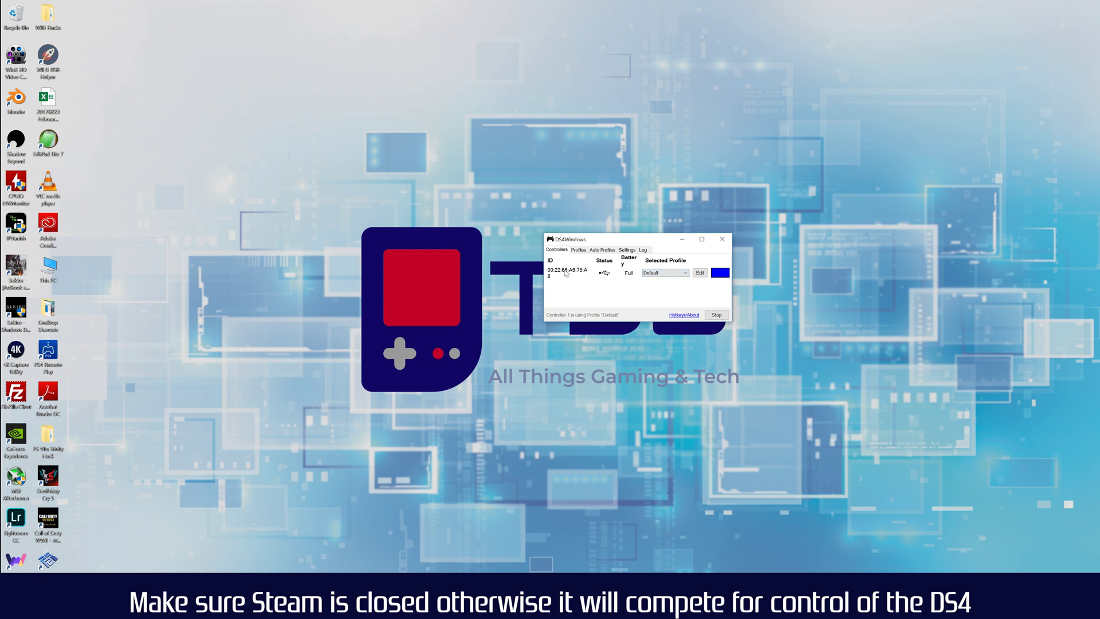
pyautogui.click(577, 252)
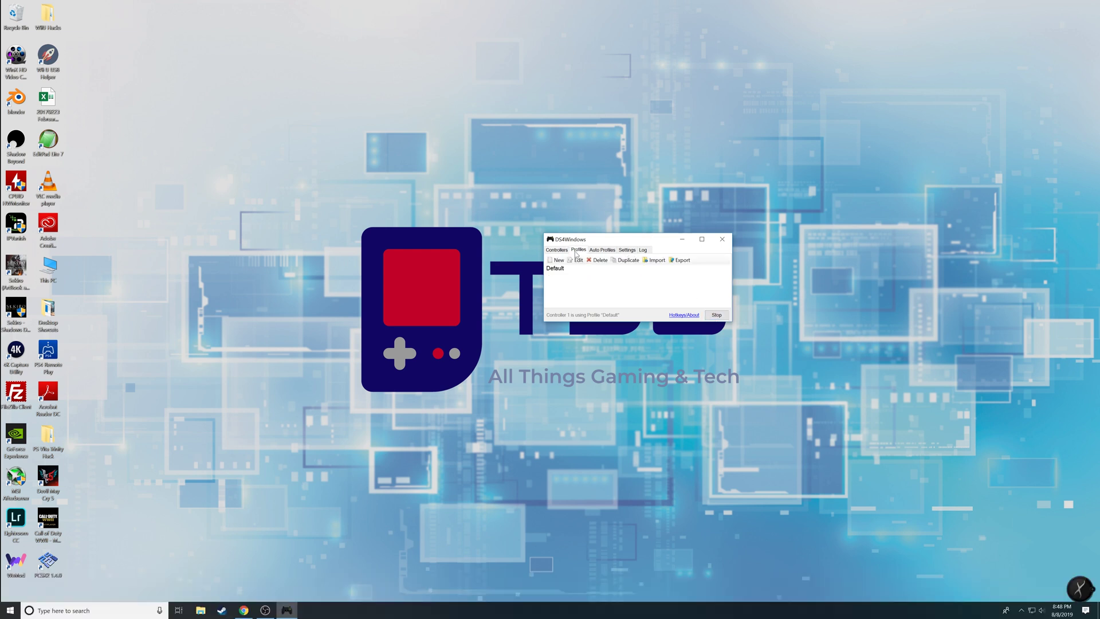
pyautogui.click(612, 252)
pyautogui.click(630, 251)
pyautogui.click(645, 250)
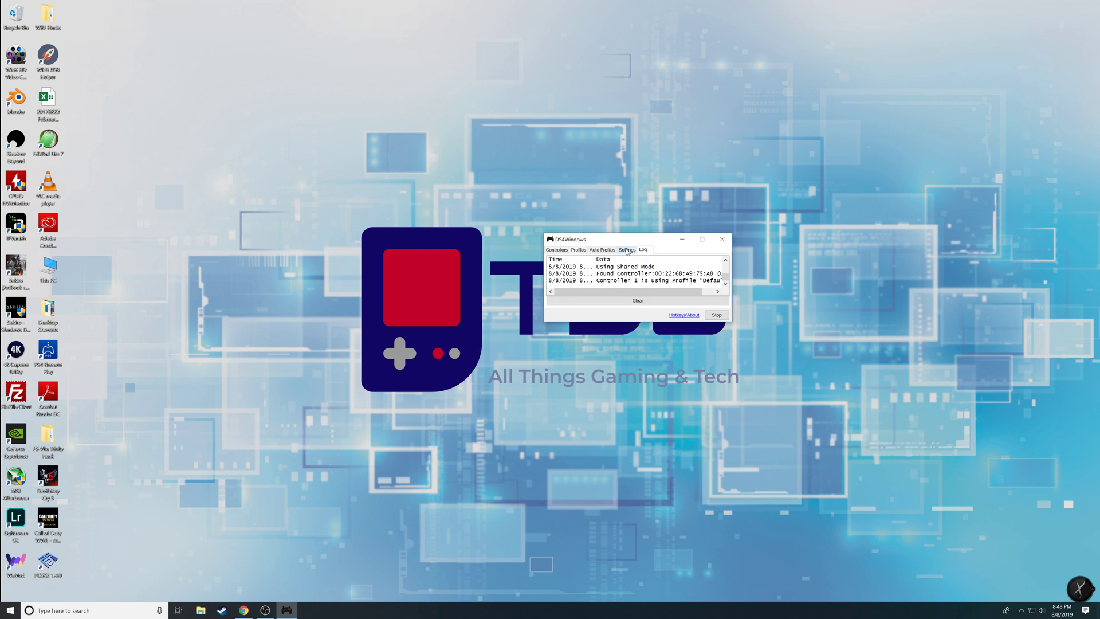
pyautogui.click(627, 250)
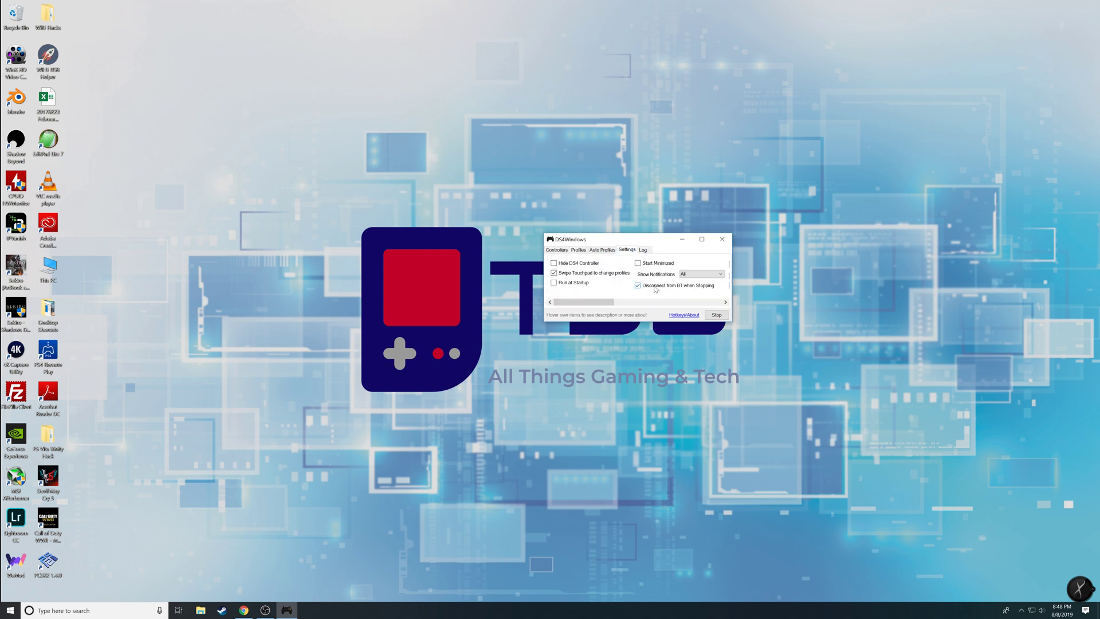
pyautogui.click(557, 251)
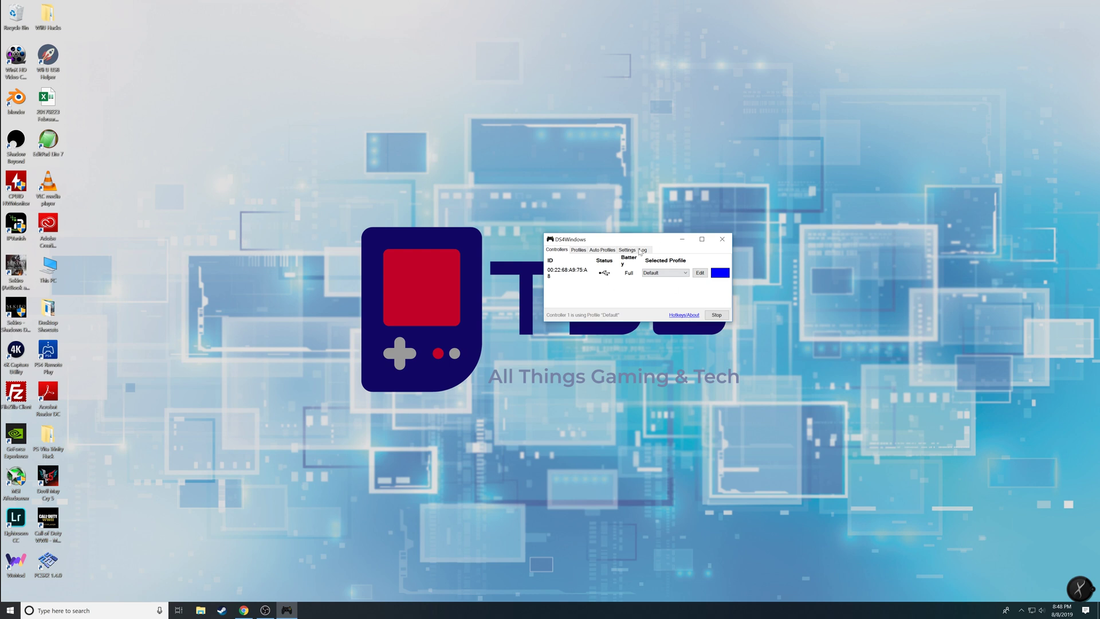
pyautogui.click(682, 240)
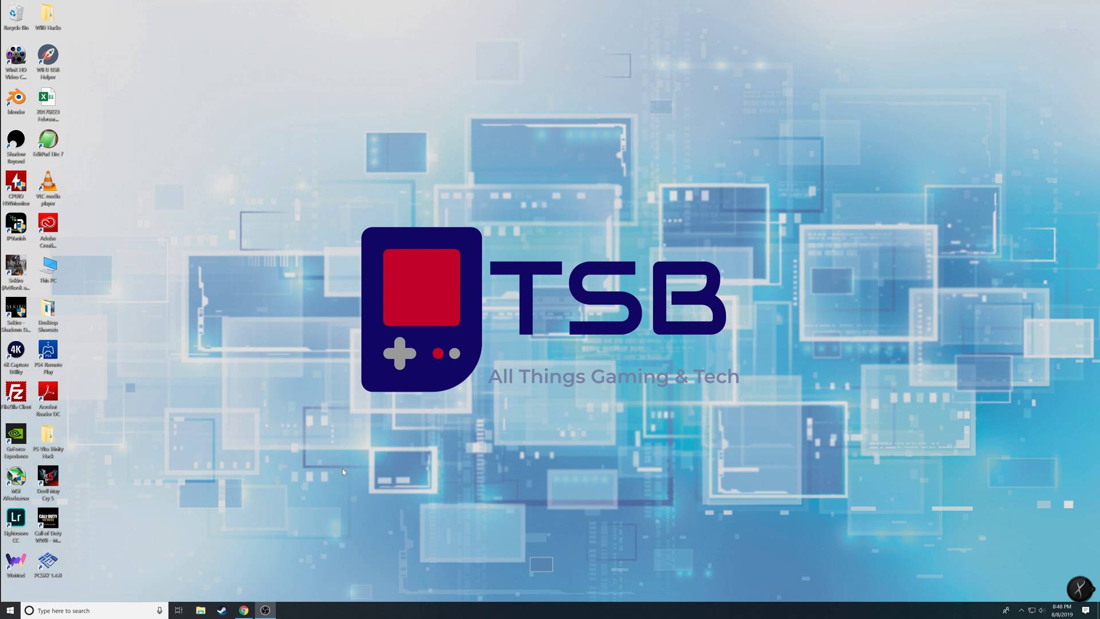
# Step: Launch the PCSX2 1.4.0 emulator through a Windows search for "pc"
pyautogui.press('super')
pyautogui.write('pc')
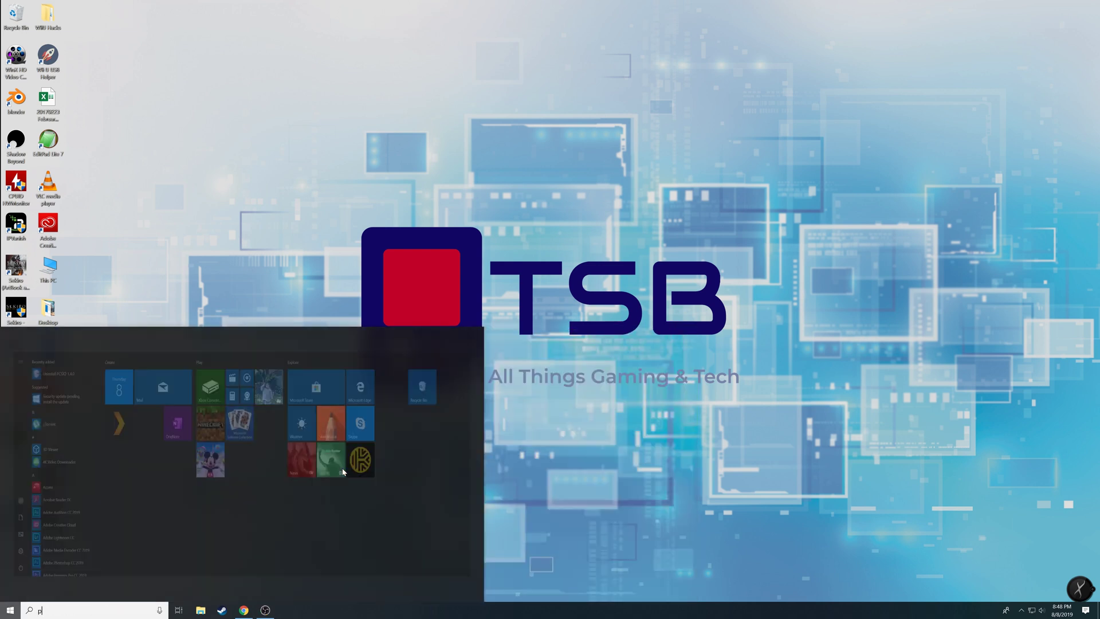
pyautogui.press('Return')
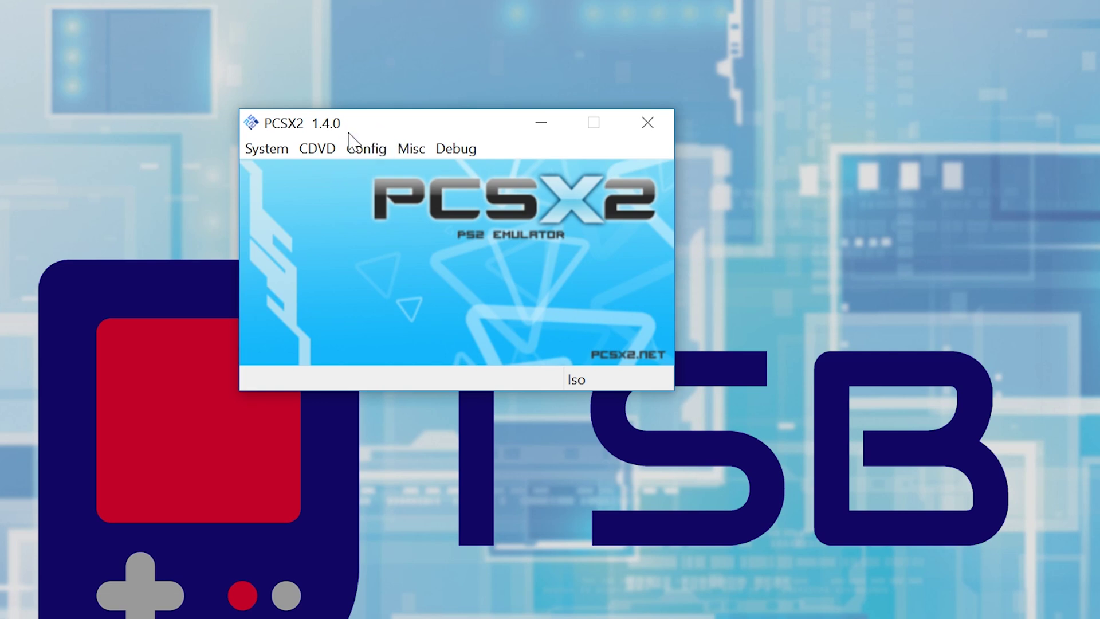
# Step: Select God of War II (USA).iso as the emulator's disc image and boot the game
pyautogui.click(318, 150)
pyautogui.moveTo(364, 179)
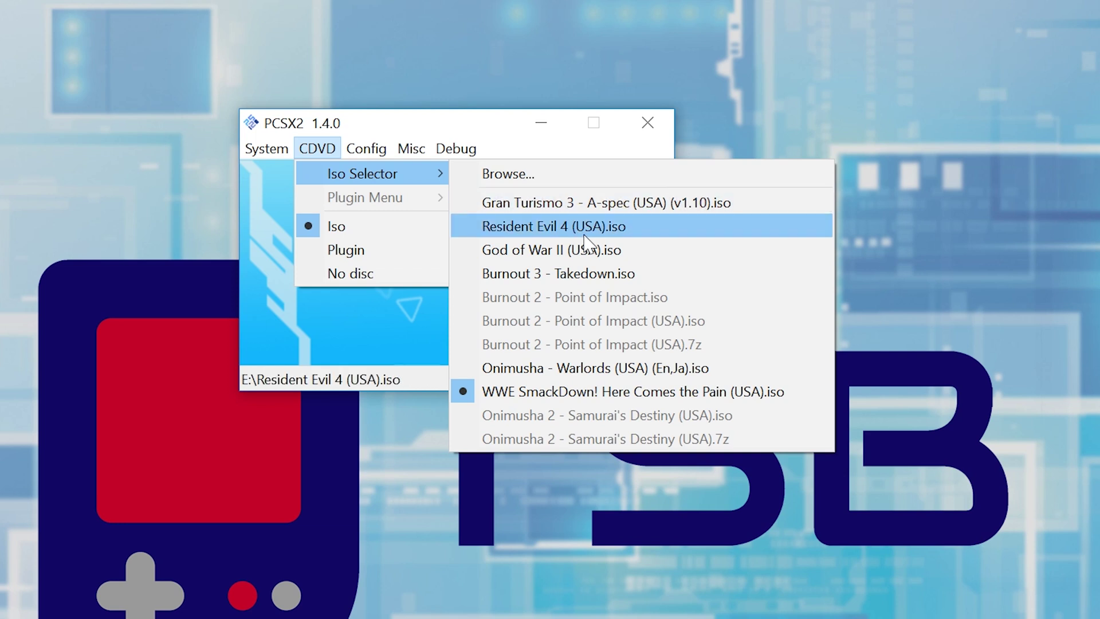
pyautogui.moveTo(461, 147)
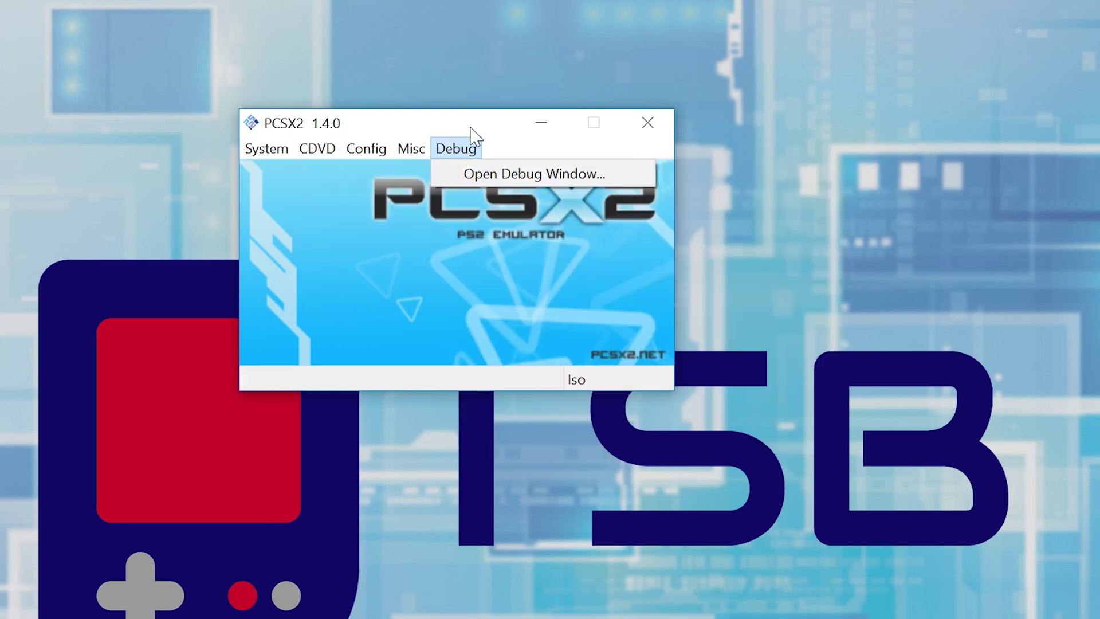
pyautogui.moveTo(336, 153)
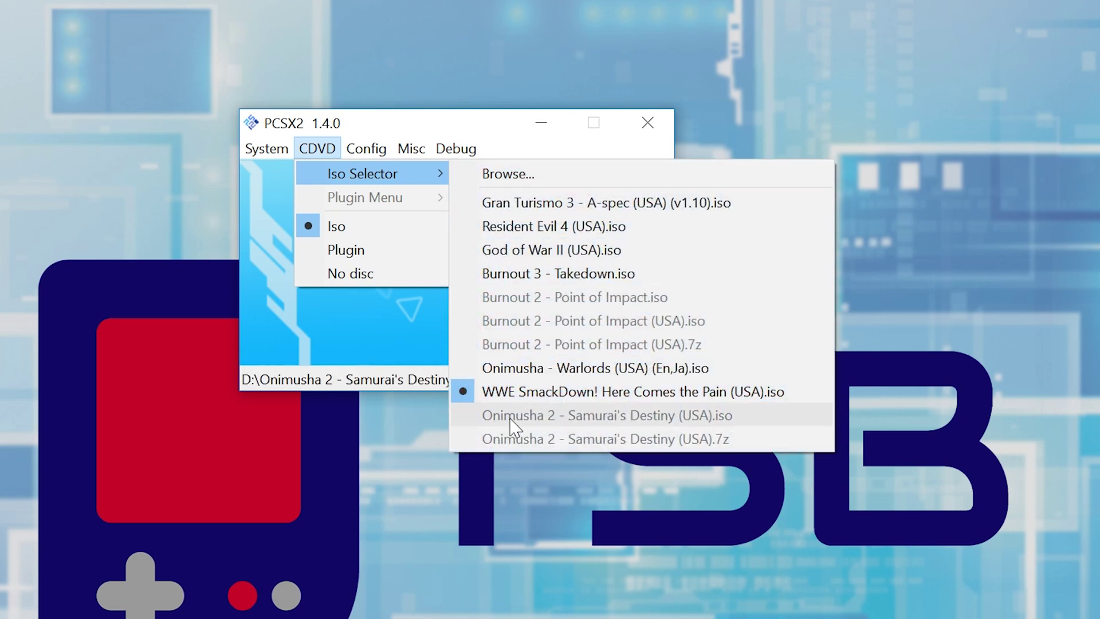
pyautogui.click(587, 258)
pyautogui.click(269, 150)
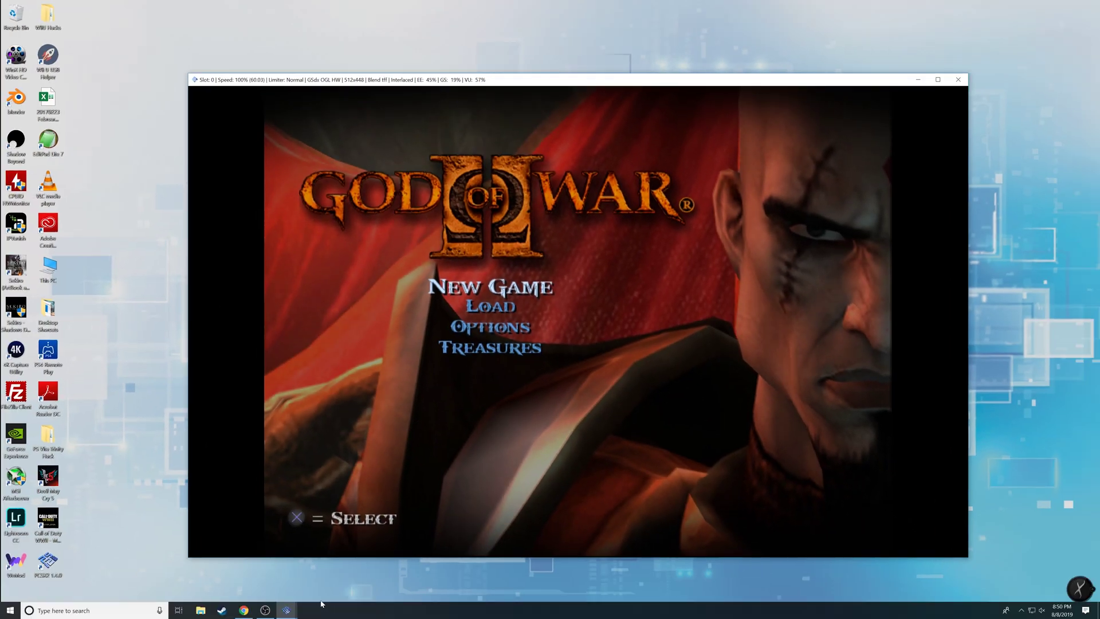
# Step: Bring the main PCSX2 window in front of the running game and move it clear of the game's title
pyautogui.moveTo(286, 609)
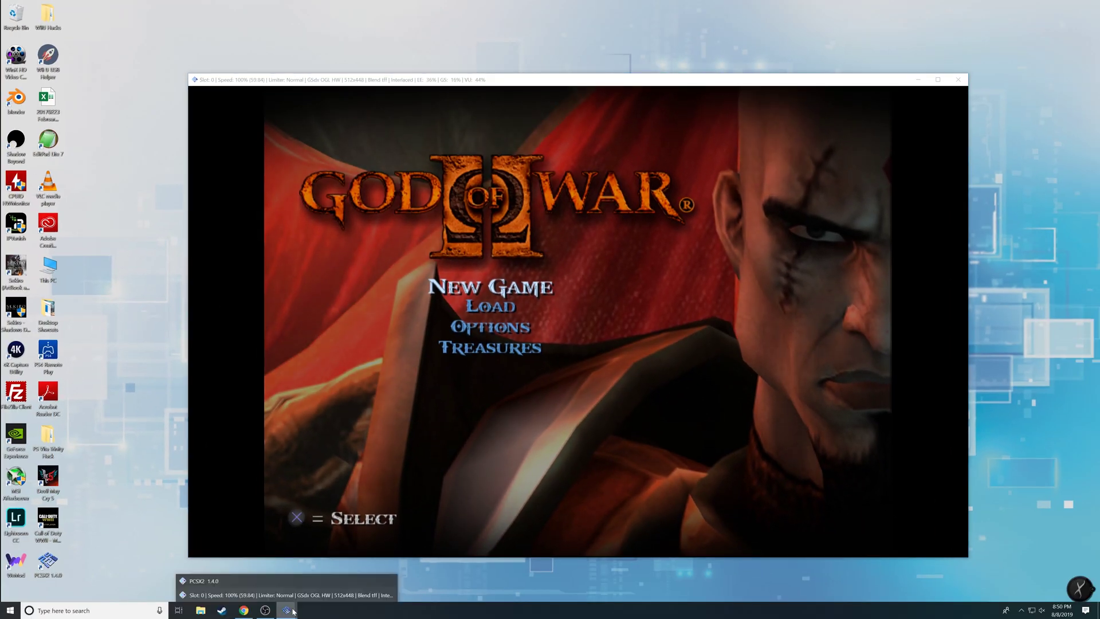
pyautogui.click(250, 587)
pyautogui.moveTo(498, 172); pyautogui.dragTo(745, 163)
# Step: Set the internal resolution to Native in the GSdx video plugin settings and apply it to the running game
pyautogui.click(742, 171)
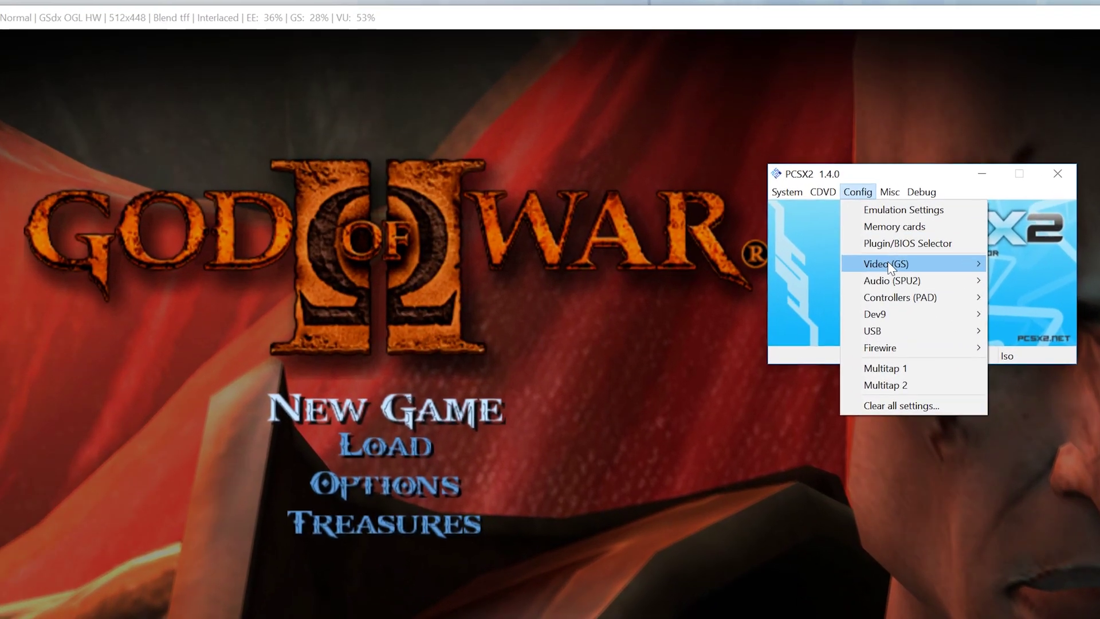
pyautogui.moveTo(767, 211)
pyautogui.click(1056, 328)
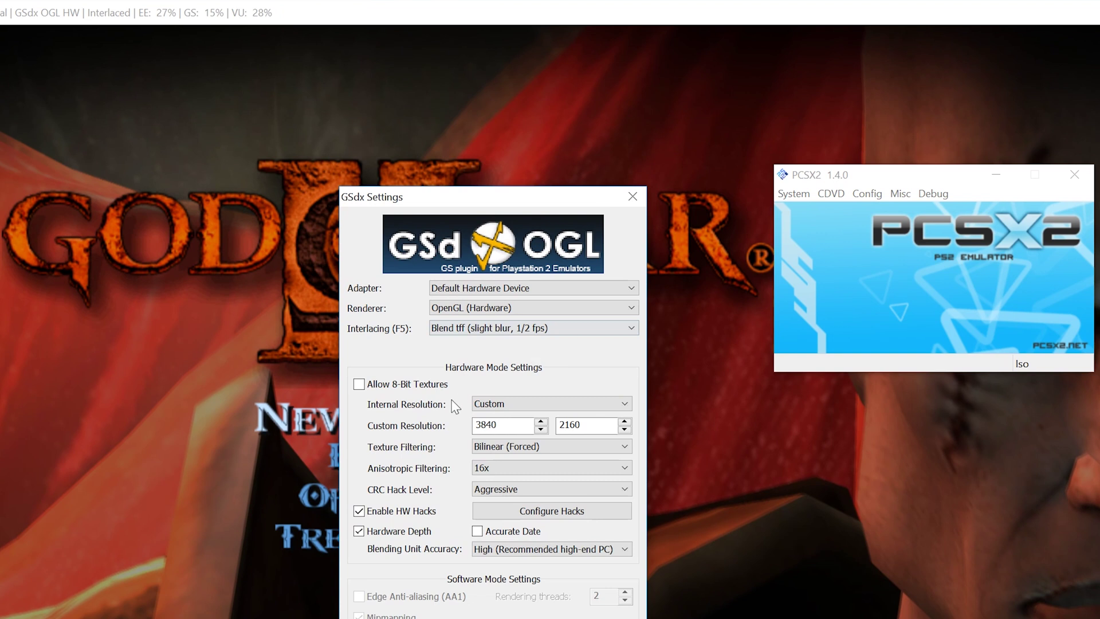
pyautogui.click(523, 410)
pyautogui.click(498, 414)
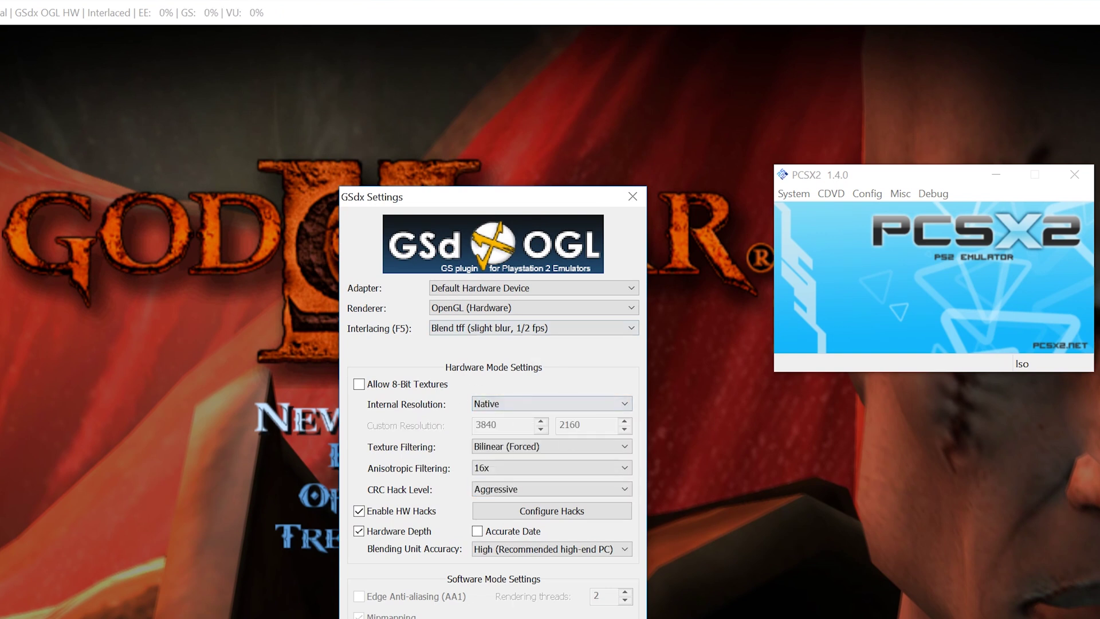
pyautogui.press('Return')
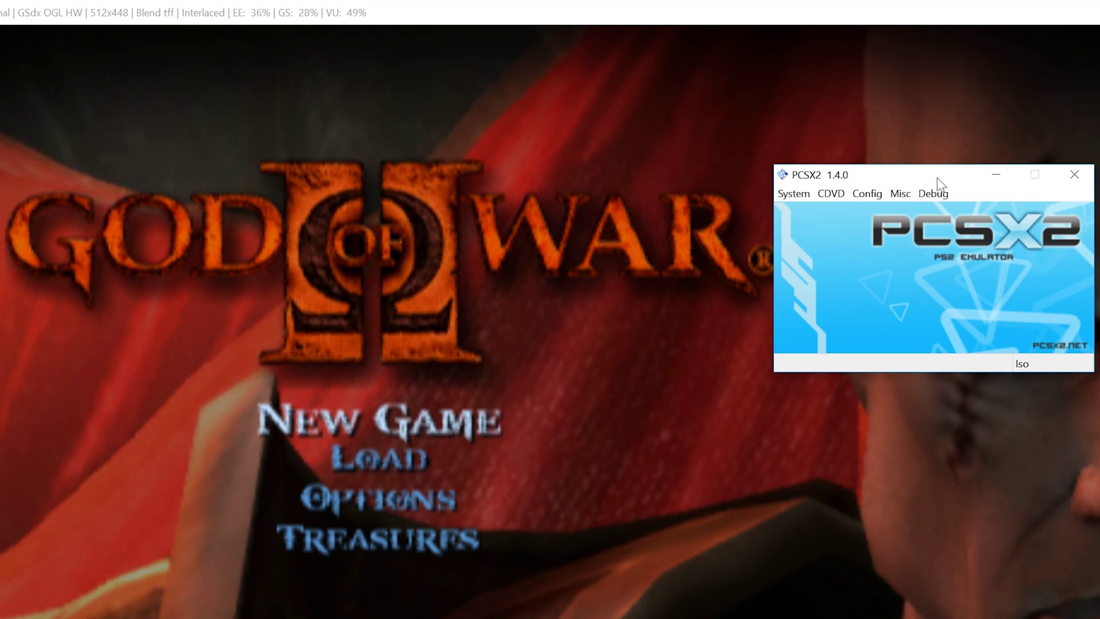
# Step: Move the main PCSX2 window beside the game and apply a Custom internal resolution of 3840 × 2160 in the GSdx plugin settings
pyautogui.moveTo(940, 185); pyautogui.dragTo(1099, 241)
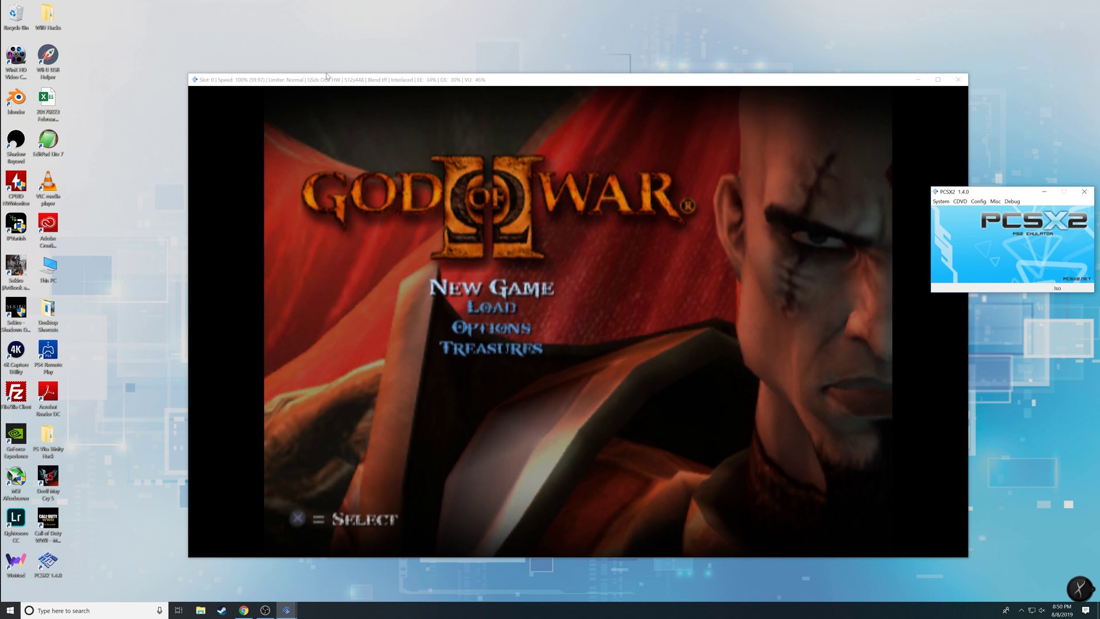
pyautogui.click(363, 82)
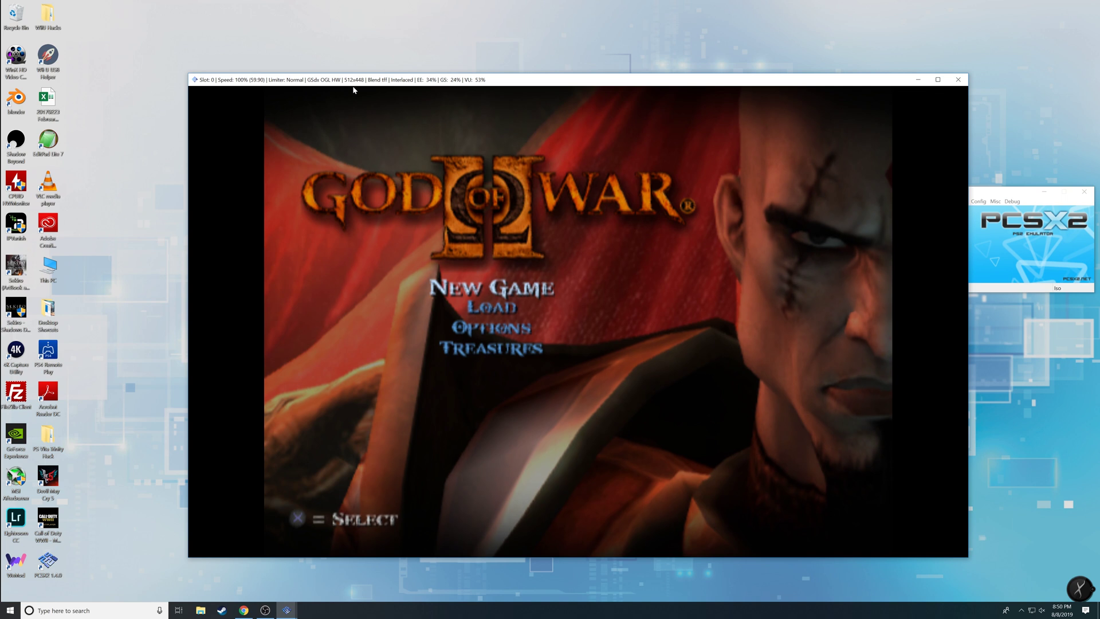
pyautogui.click(979, 201)
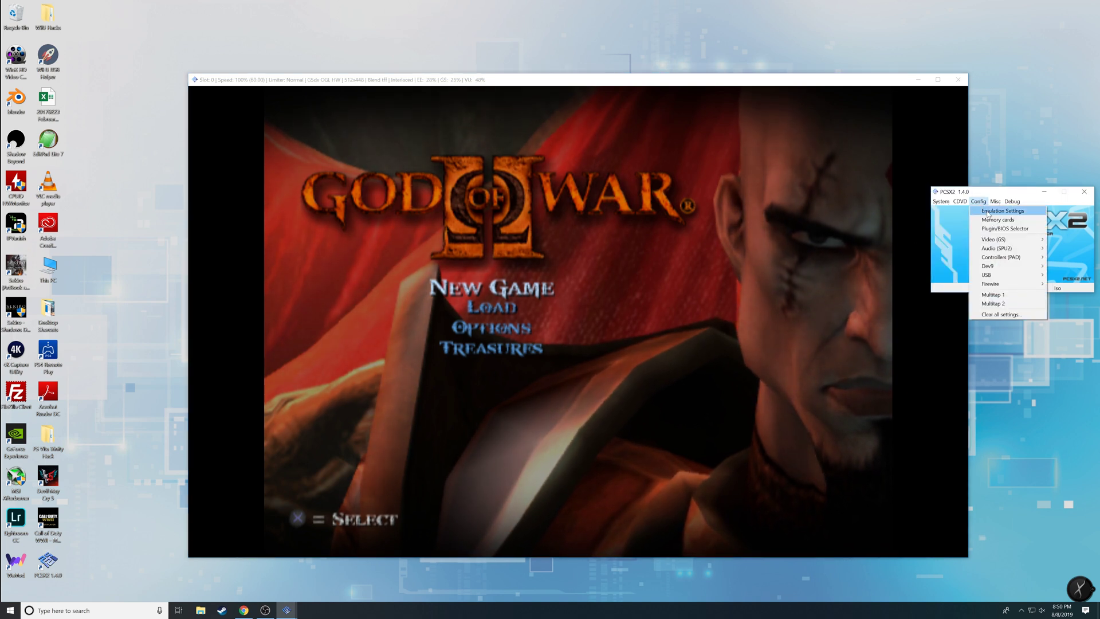
pyautogui.moveTo(997, 240)
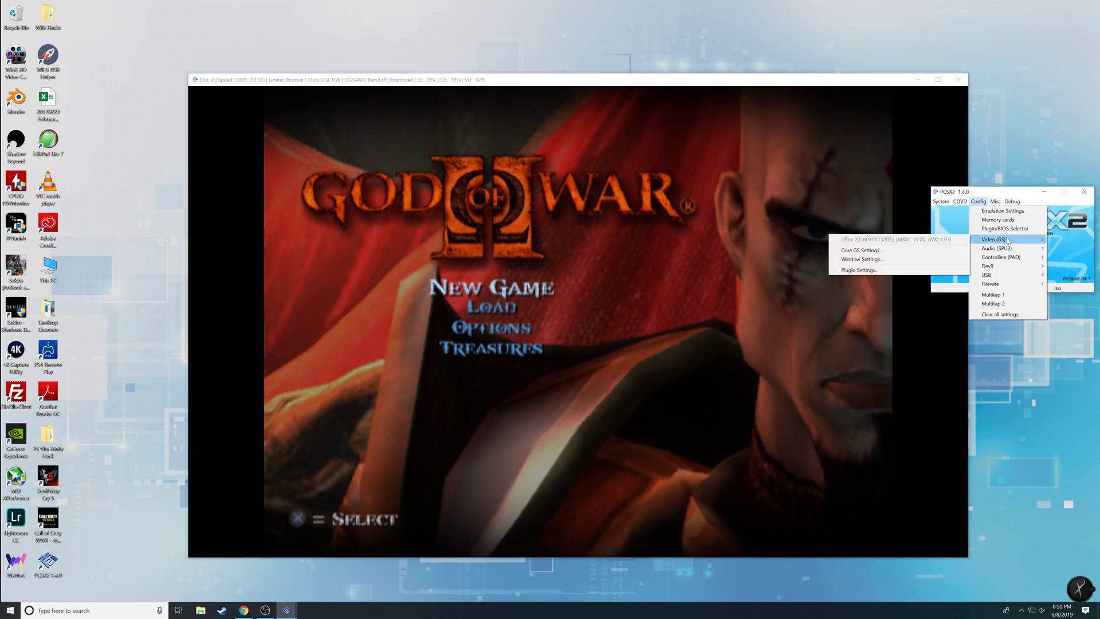
pyautogui.click(900, 272)
pyautogui.click(565, 280)
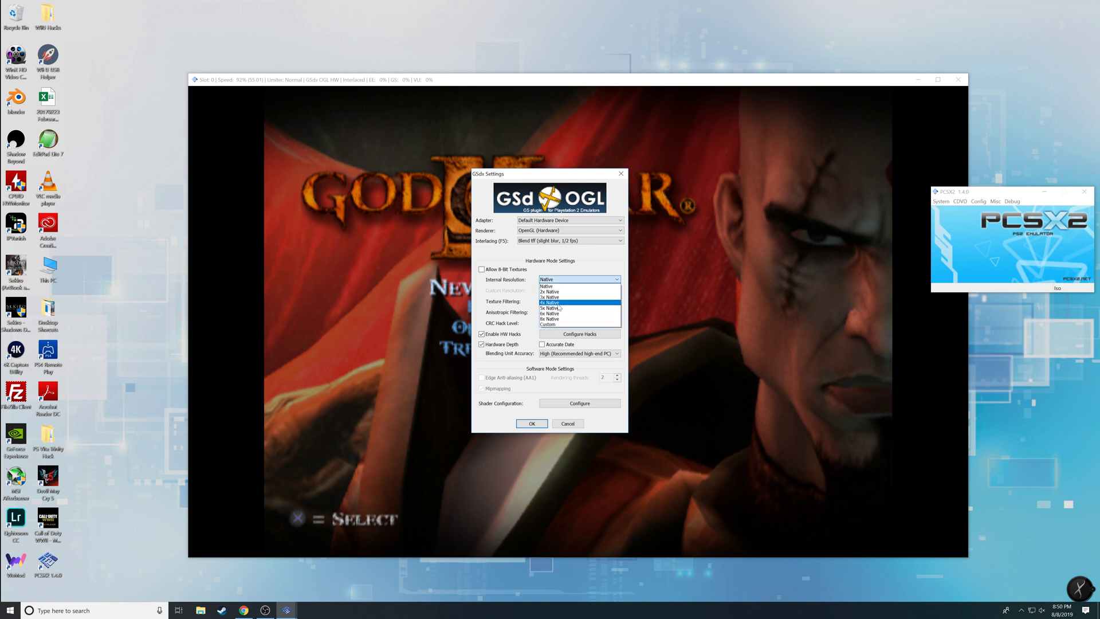
pyautogui.click(567, 330)
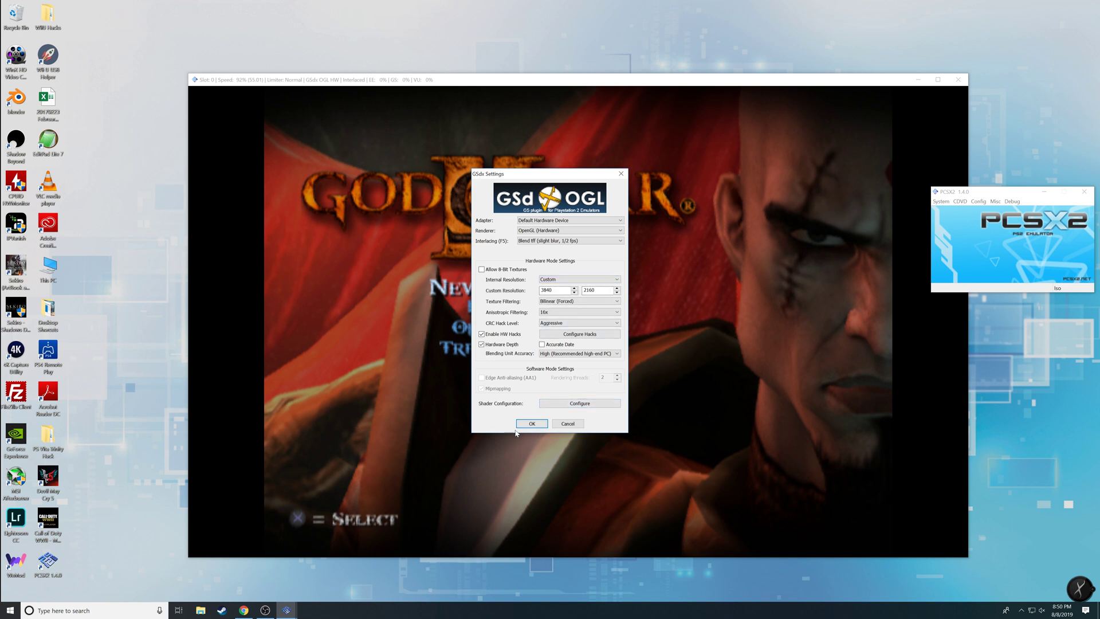
pyautogui.click(532, 425)
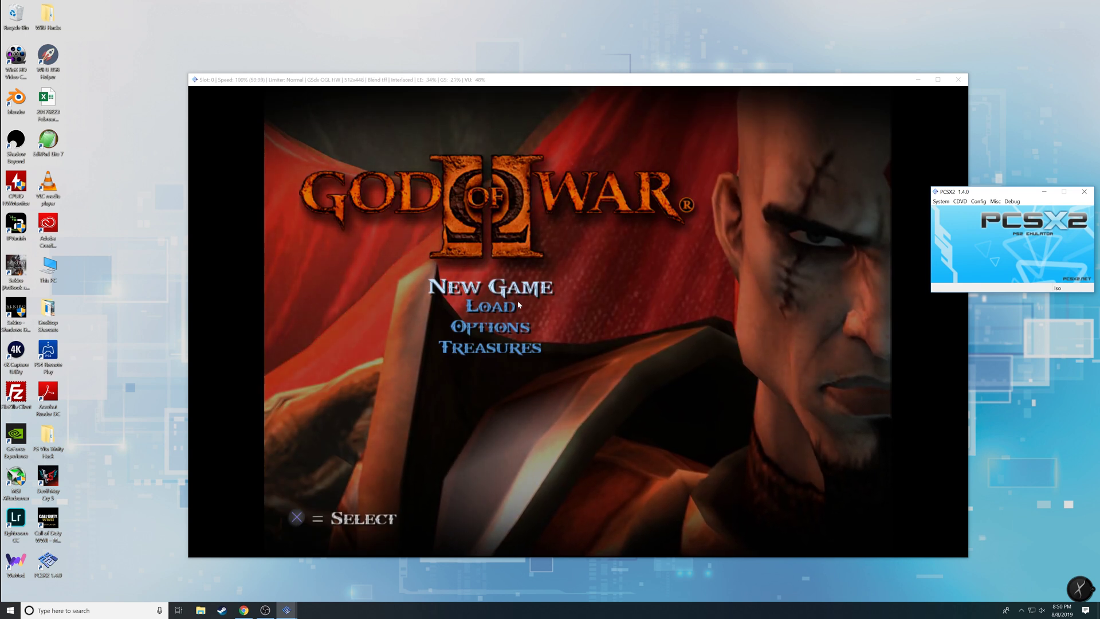
# Step: Shift the game window toward the desktop's upper-left and place the main PCSX2 window over Kratos's face area
pyautogui.click(352, 82)
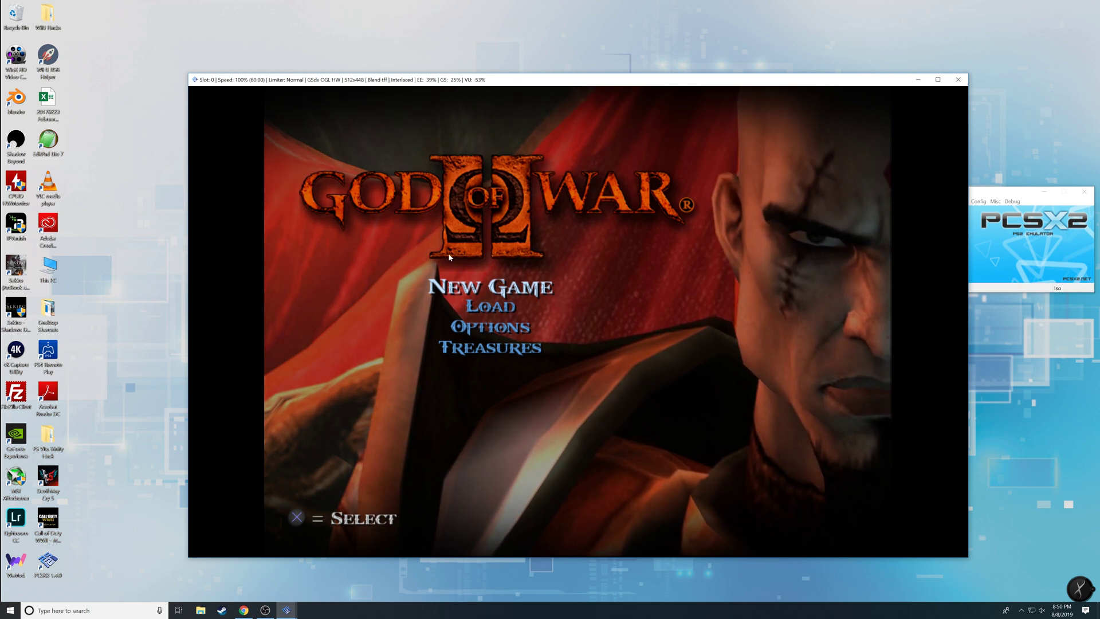
pyautogui.moveTo(589, 80); pyautogui.dragTo(476, 37)
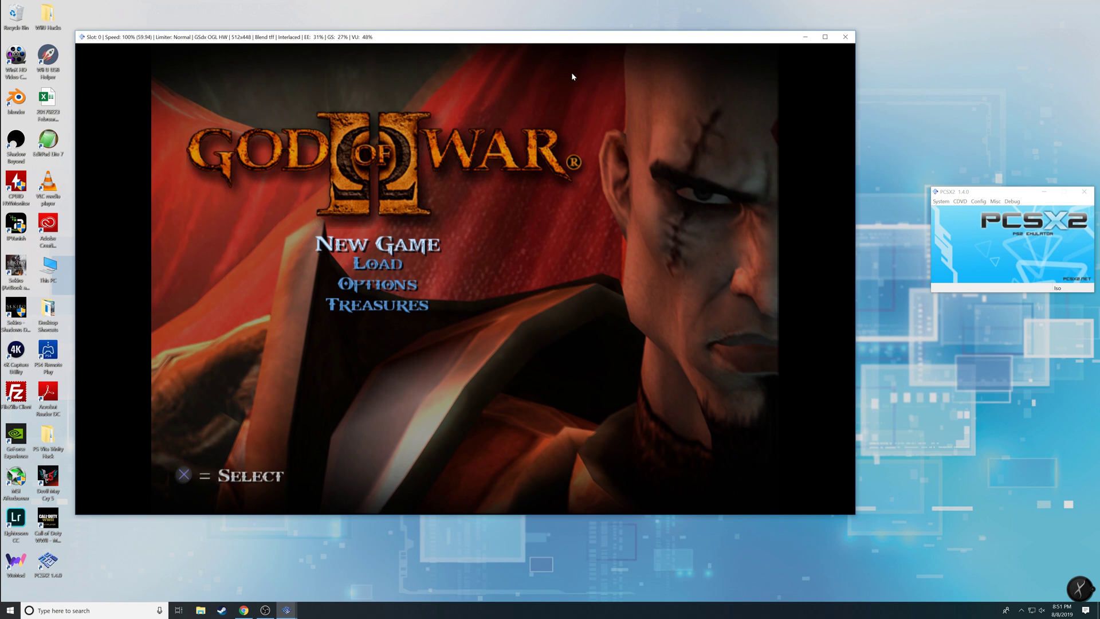
pyautogui.moveTo(989, 192); pyautogui.dragTo(639, 141)
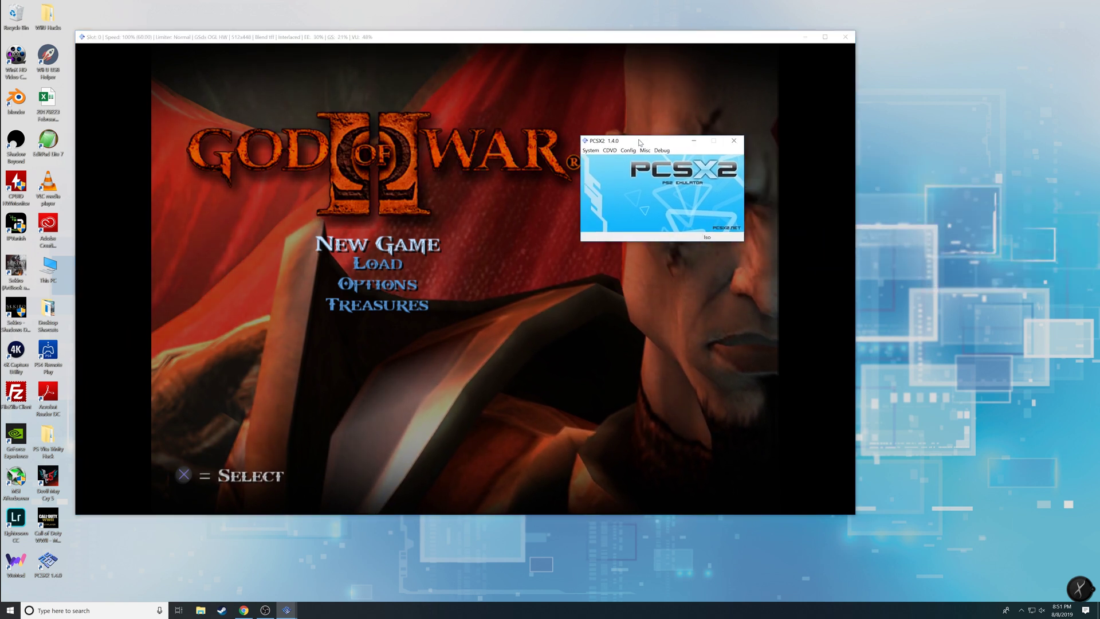
# Step: Open the GSdx video plugin settings and select Default Hardware Device as the adapter
pyautogui.click(628, 150)
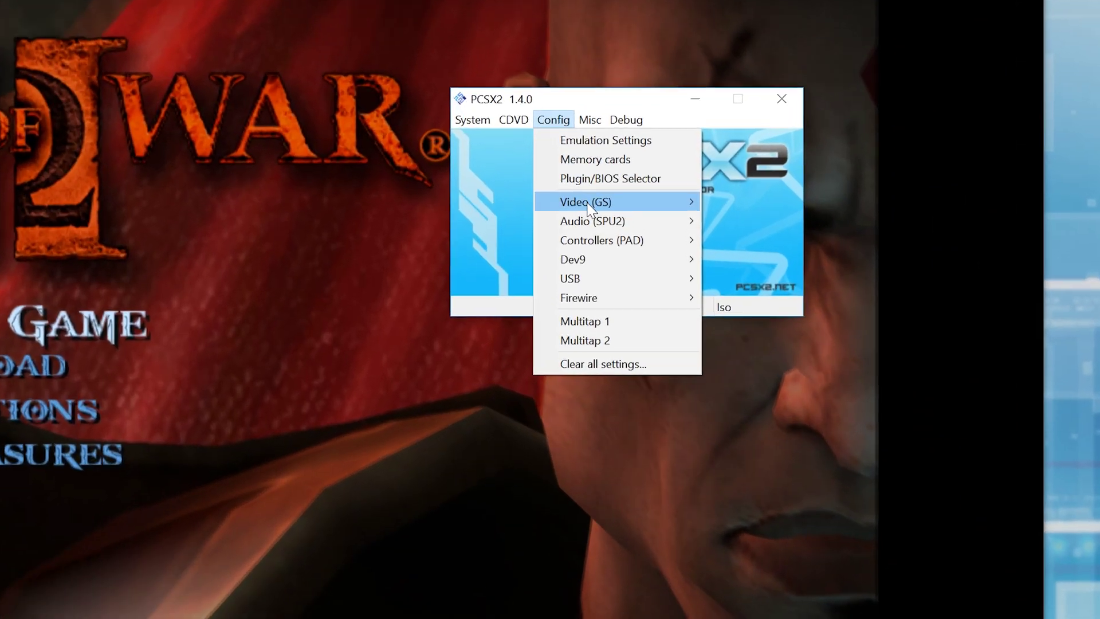
pyautogui.moveTo(671, 189)
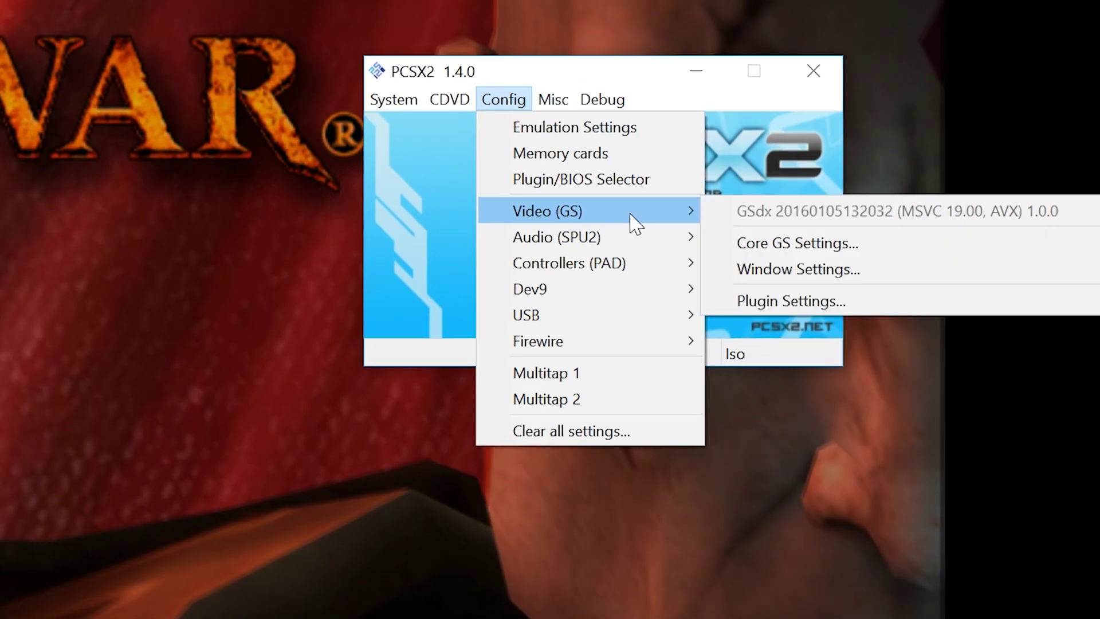
pyautogui.click(818, 297)
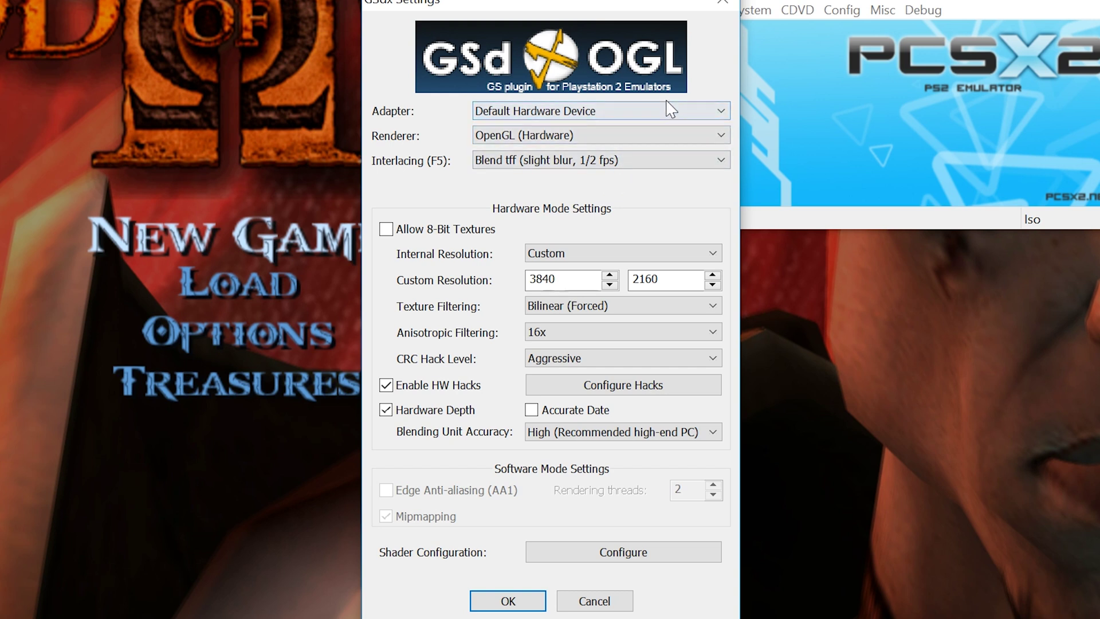
pyautogui.click(686, 110)
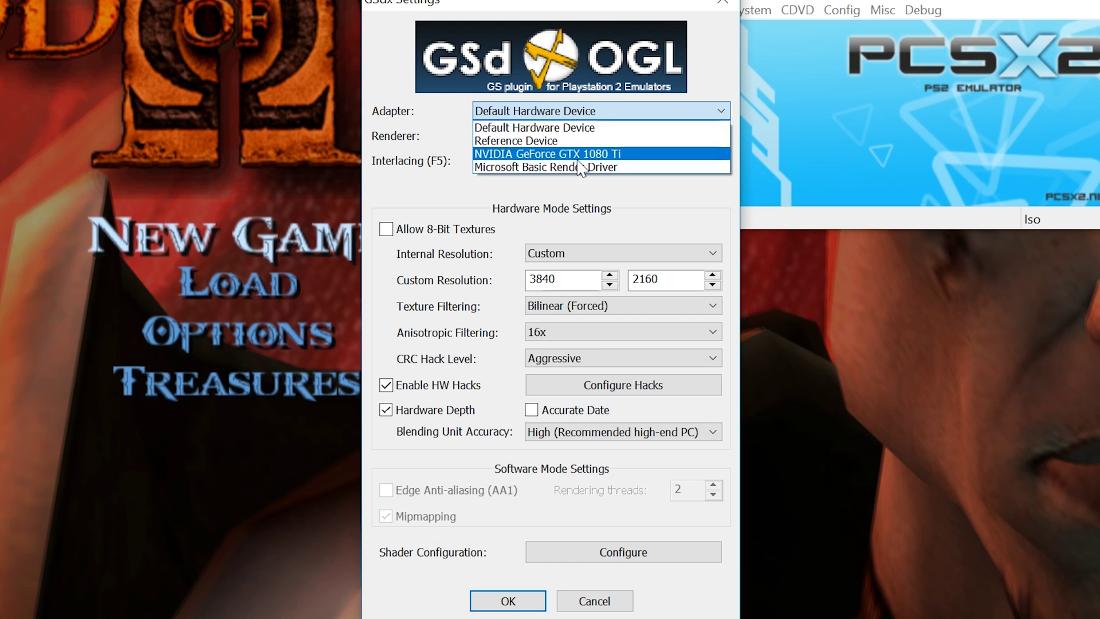
pyautogui.click(570, 127)
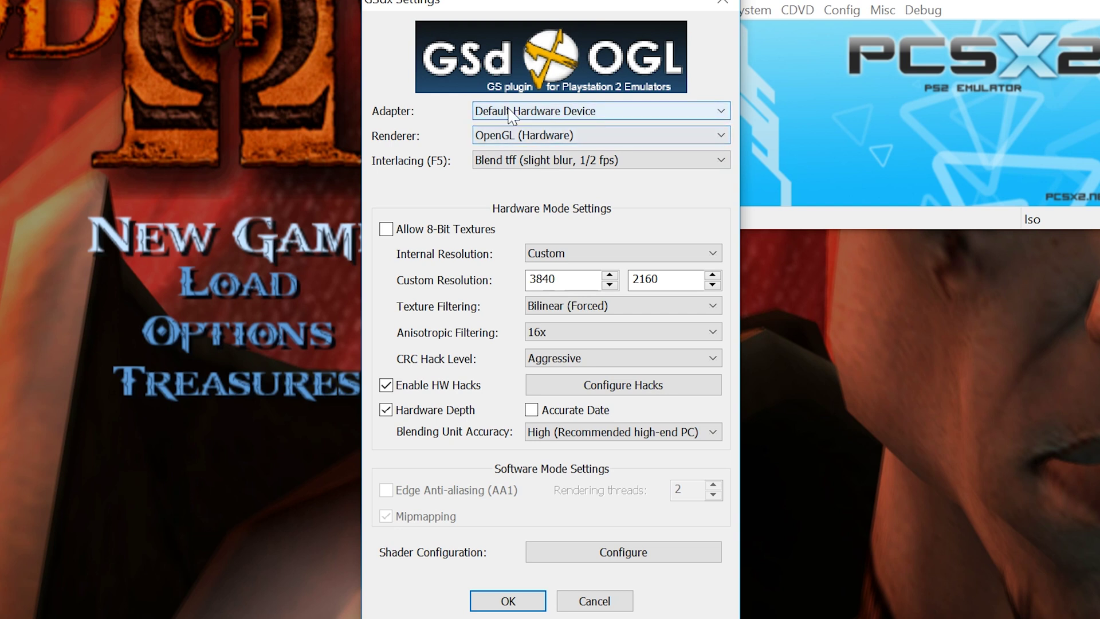
# Step: Set the renderer to OpenGL (Hardware) and the interlacing to Blend tff (slight blur, 1/2 fps)
pyautogui.click(553, 141)
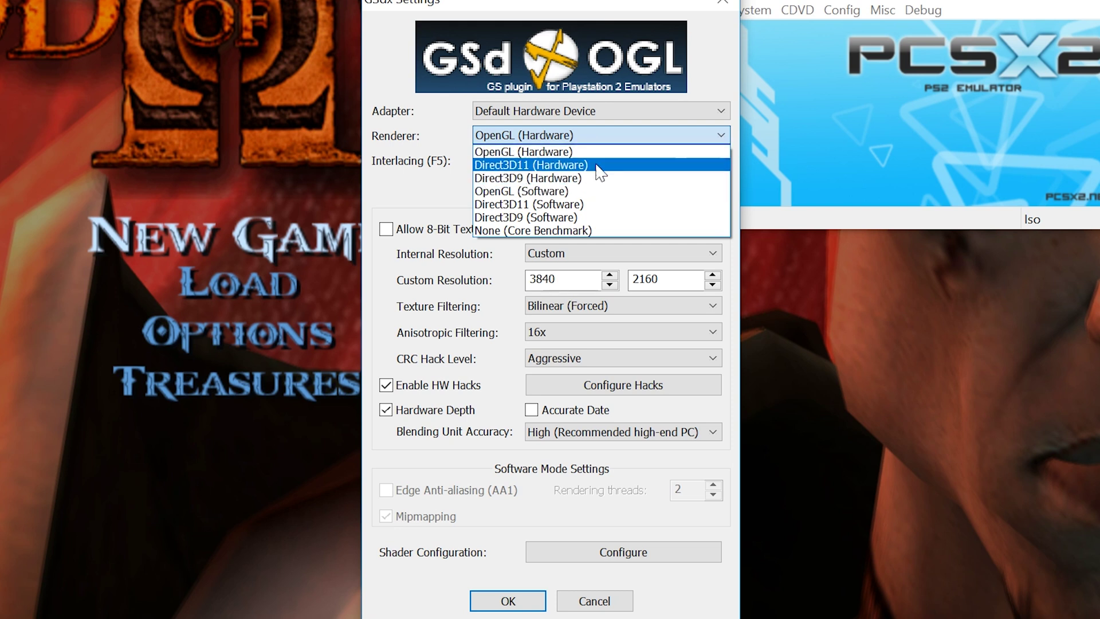
pyautogui.click(561, 151)
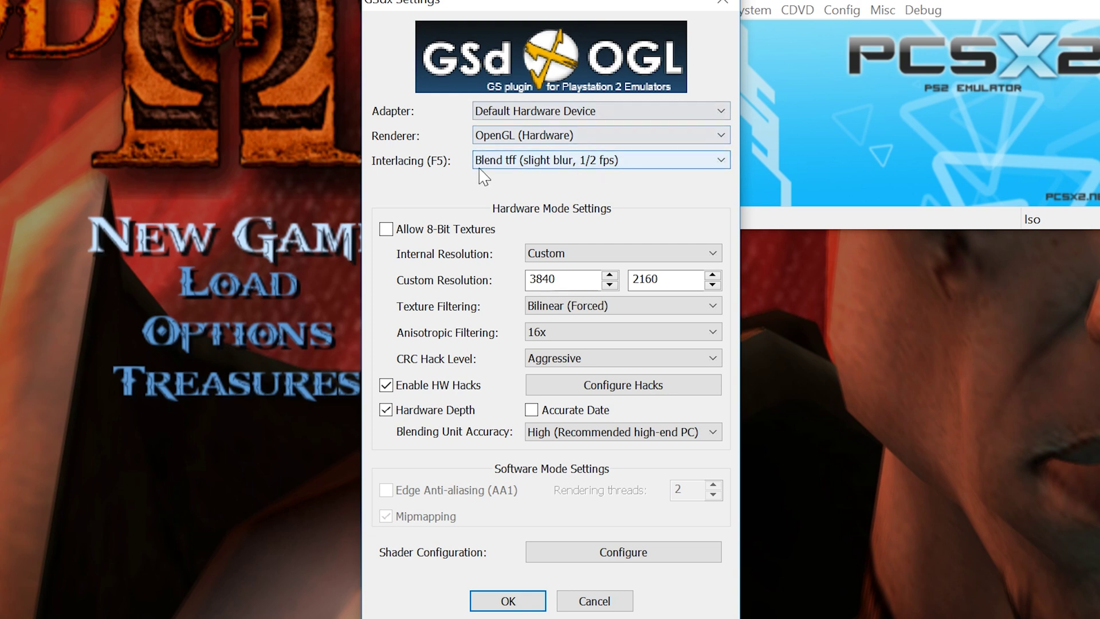
pyautogui.click(573, 160)
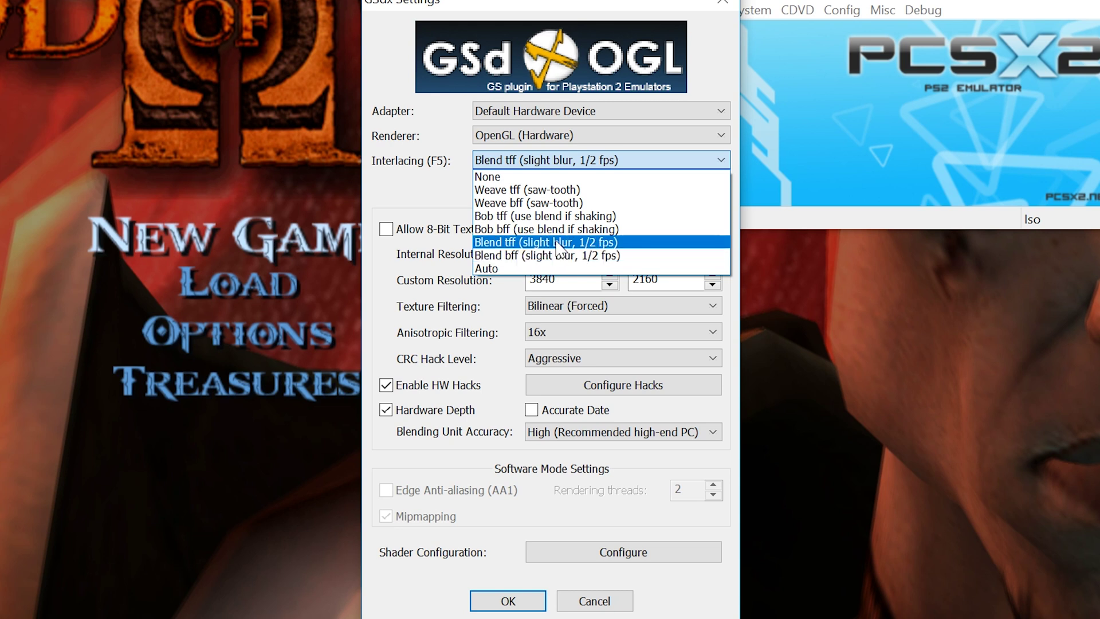
pyautogui.click(558, 246)
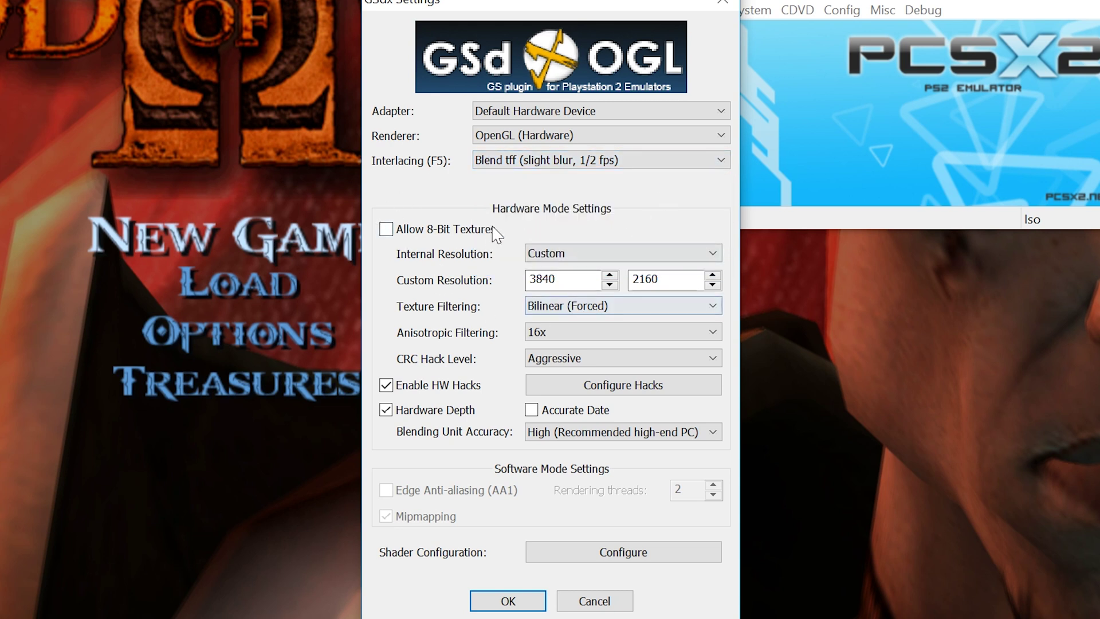
# Step: Select Custom as the internal resolution and check its 3840 and 2160 values
pyautogui.click(592, 253)
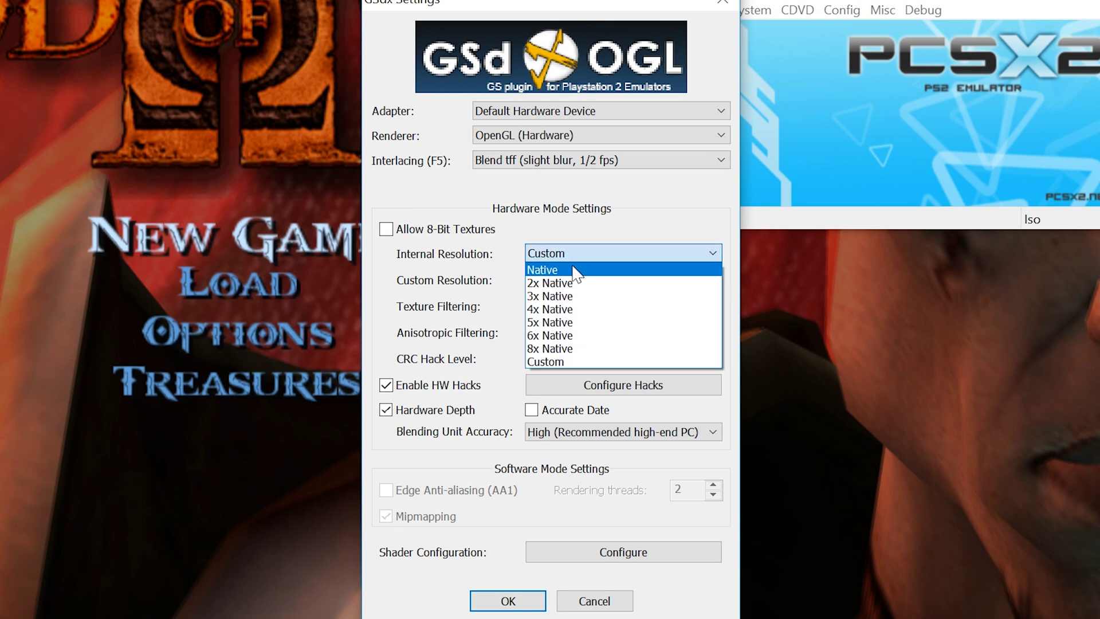
pyautogui.click(584, 362)
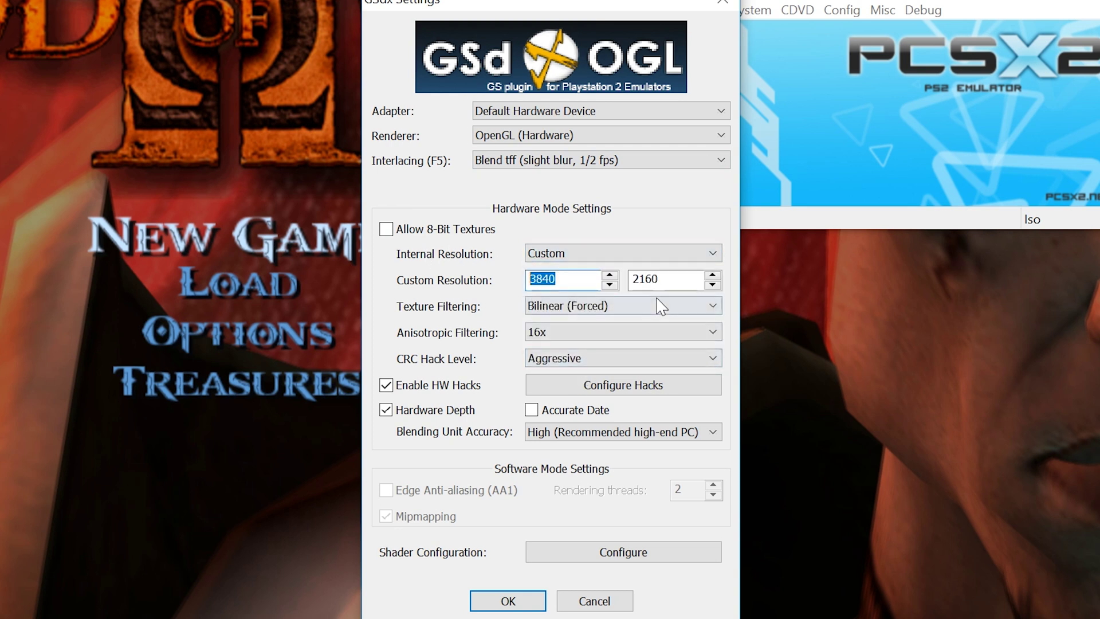
pyautogui.press('Tab')
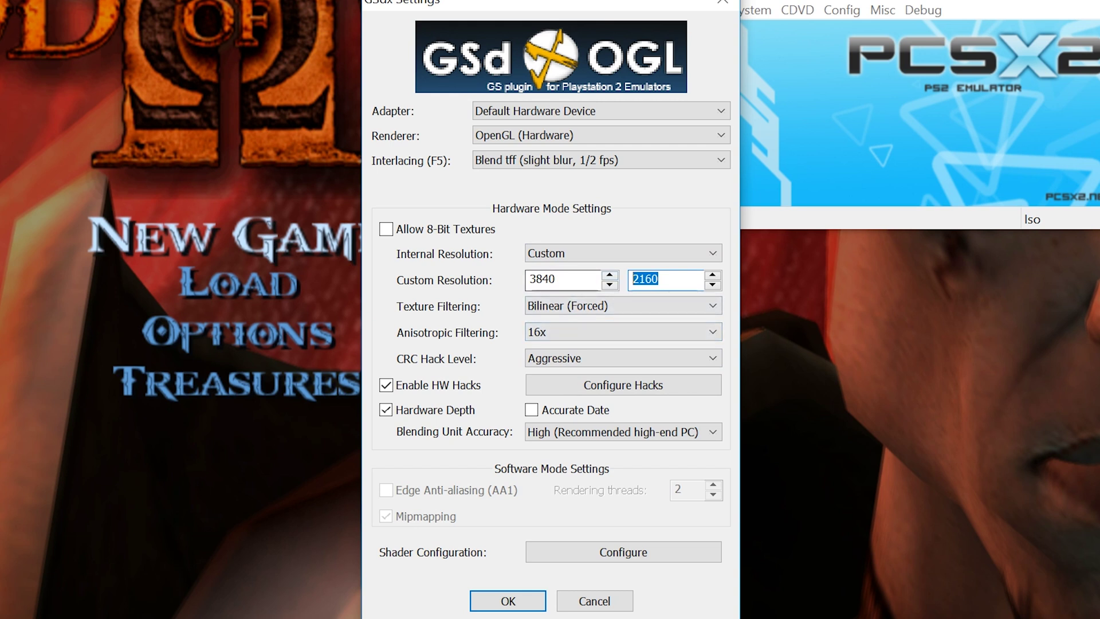
pyautogui.click(556, 279)
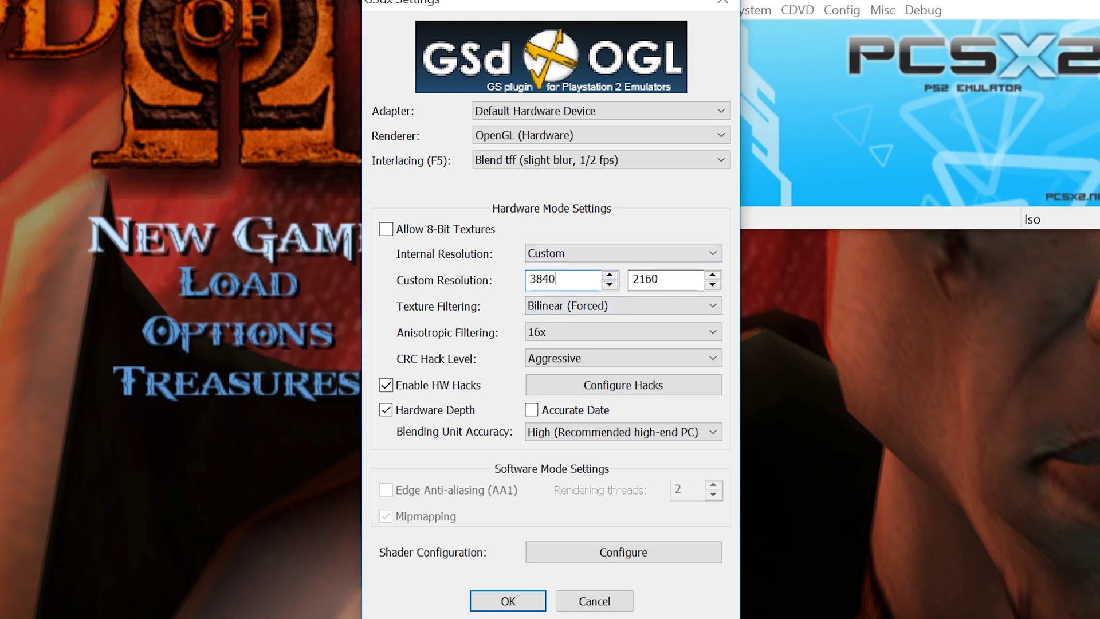
# Step: Set texture filtering to Bilinear (Forced) and anisotropic filtering to 16x
pyautogui.click(581, 309)
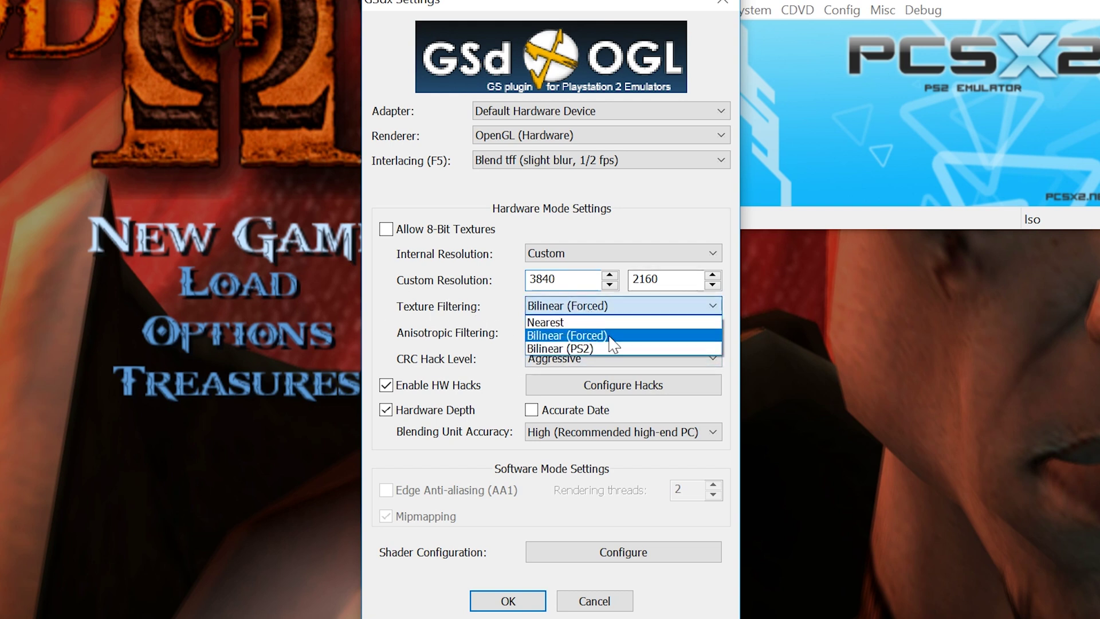
pyautogui.click(690, 337)
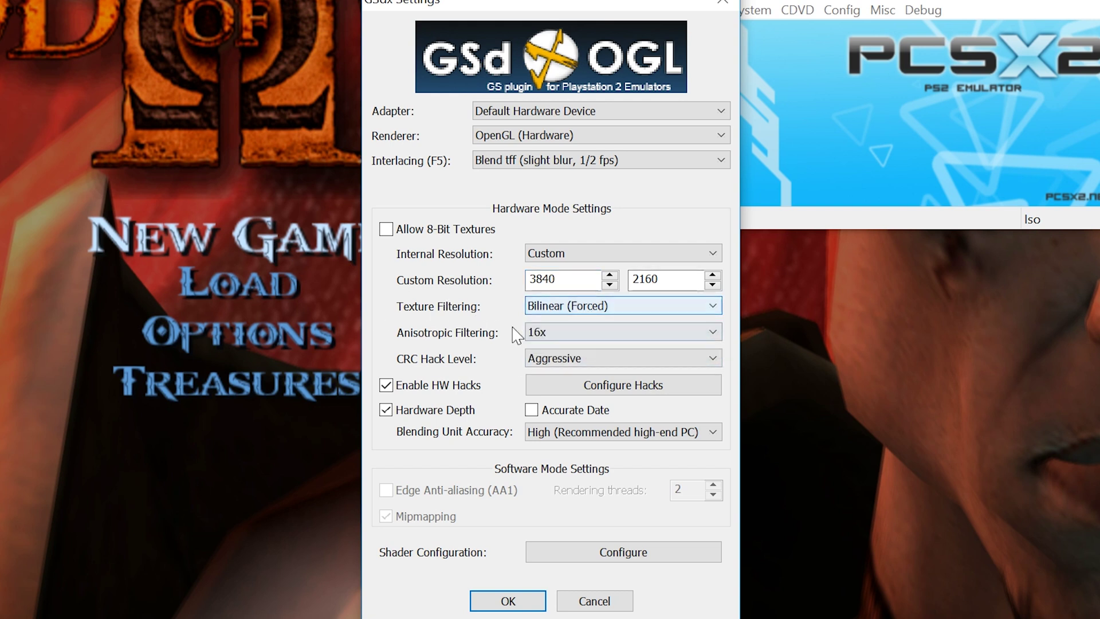
pyautogui.click(609, 338)
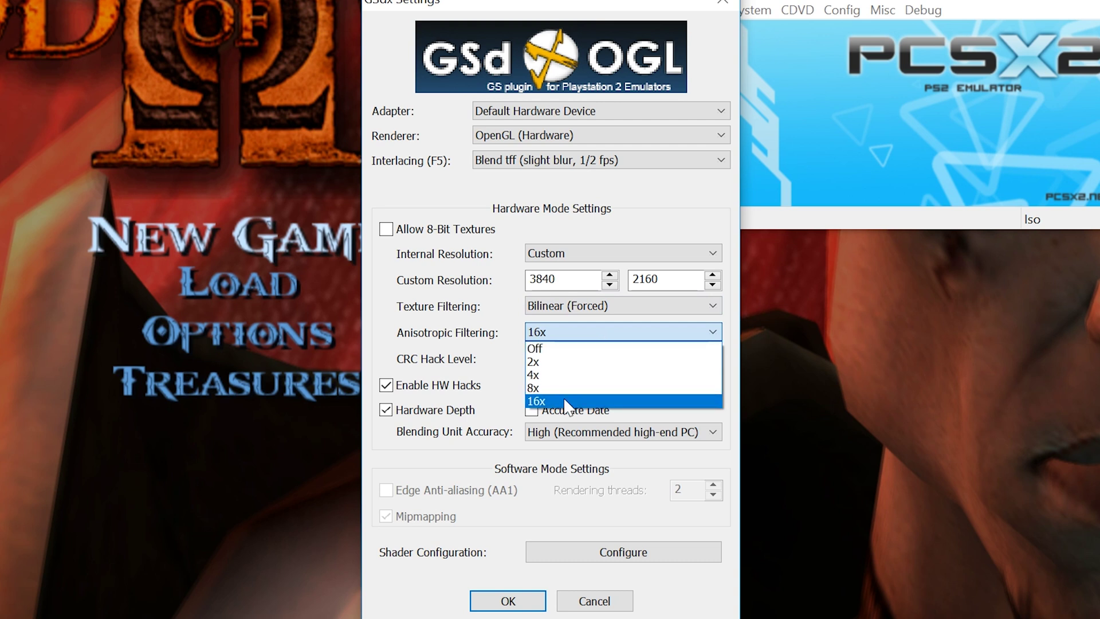
pyautogui.click(566, 403)
# Step: Set the CRC hack level to Aggressive and accept the hardware hacks configuration with 16x MSAA and Align Sprite enabled
pyautogui.click(621, 360)
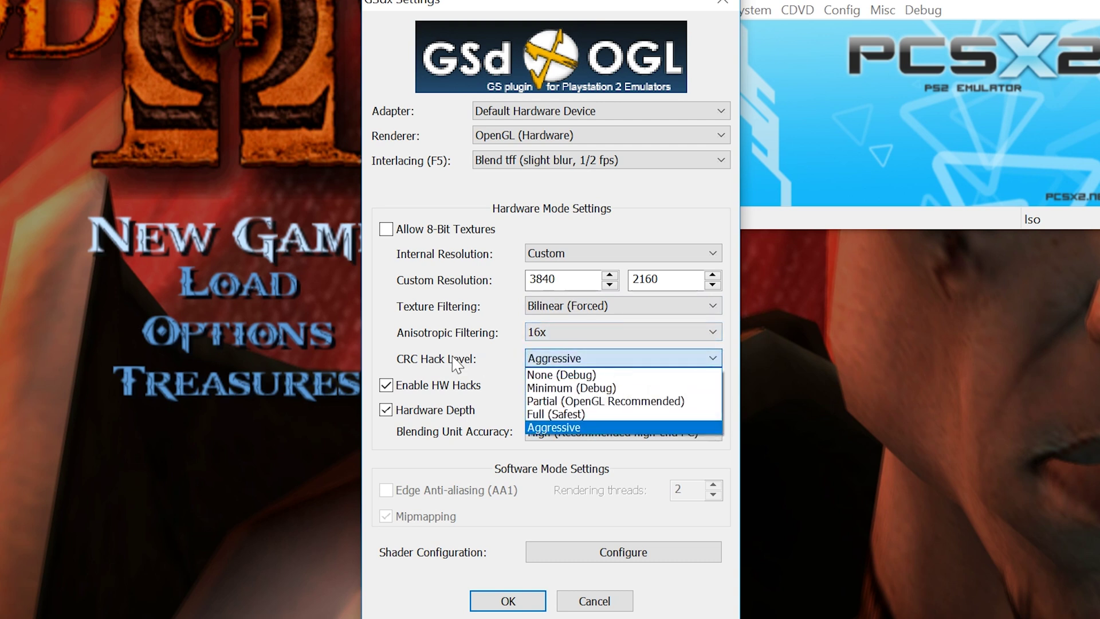
pyautogui.click(578, 428)
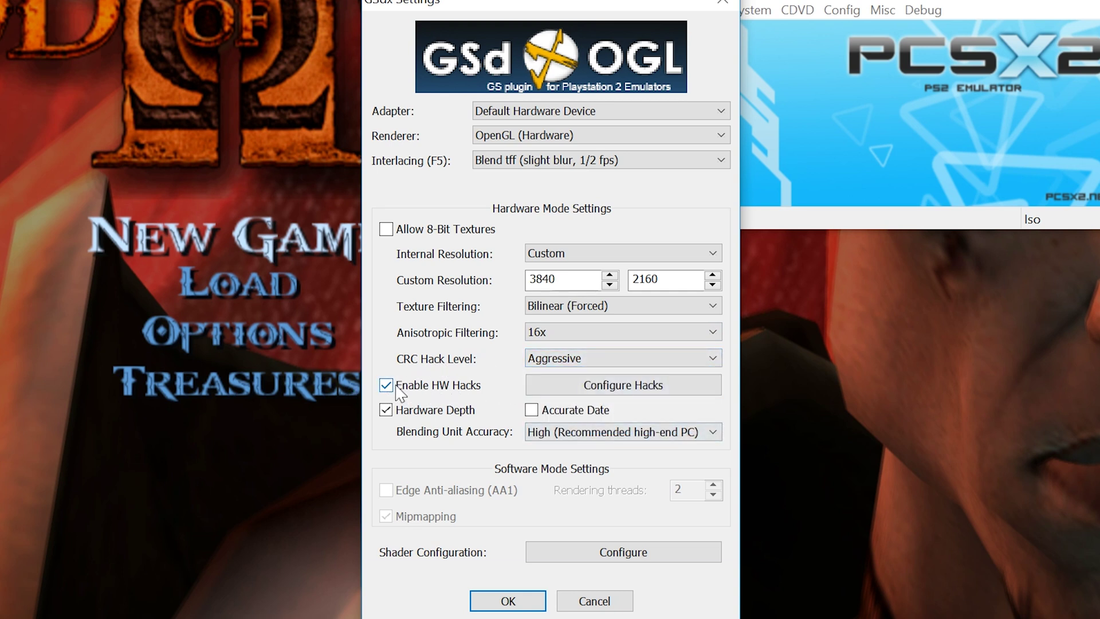
pyautogui.click(615, 396)
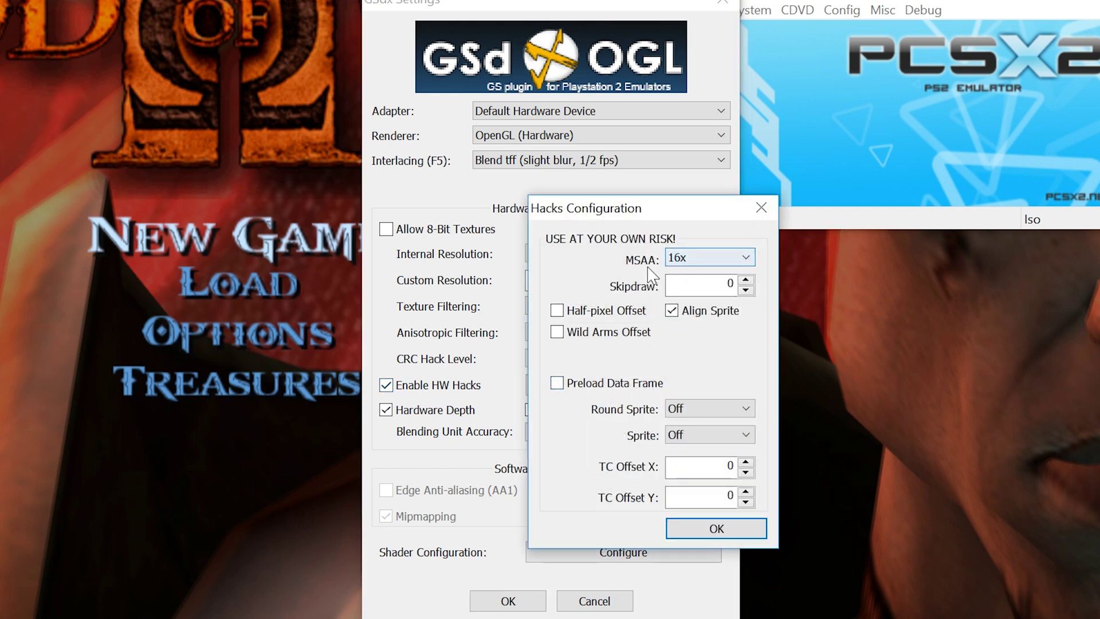
pyautogui.click(731, 257)
pyautogui.click(730, 257)
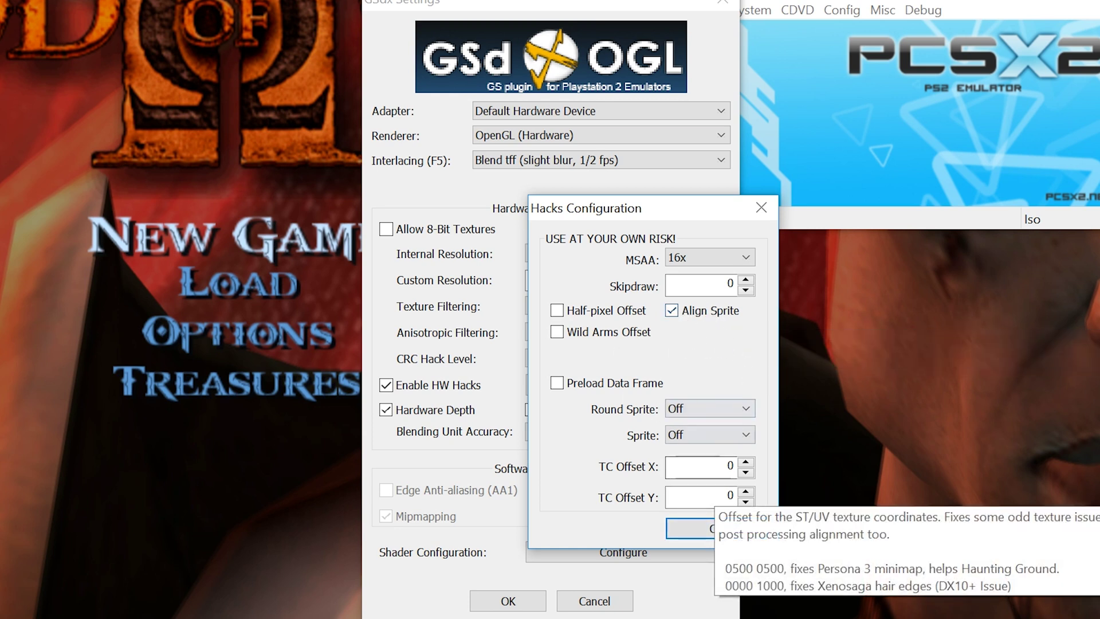
pyautogui.click(690, 528)
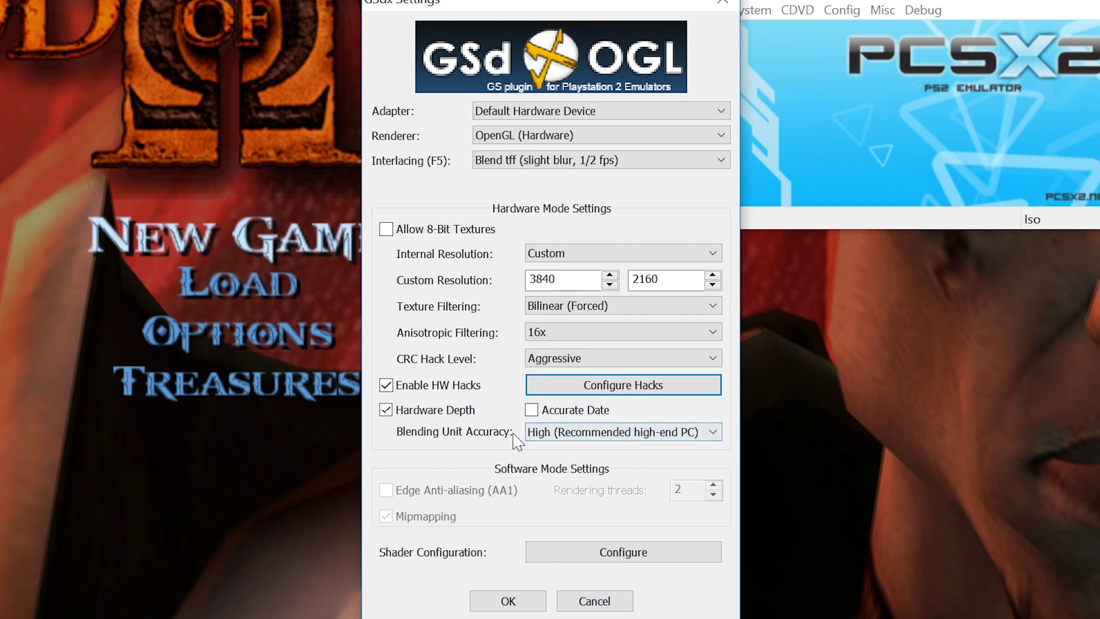
# Step: Set blending unit accuracy to High (Recommended high-end PC) and accept the shader configuration with FXAA and Shade Boost enabled
pyautogui.click(686, 432)
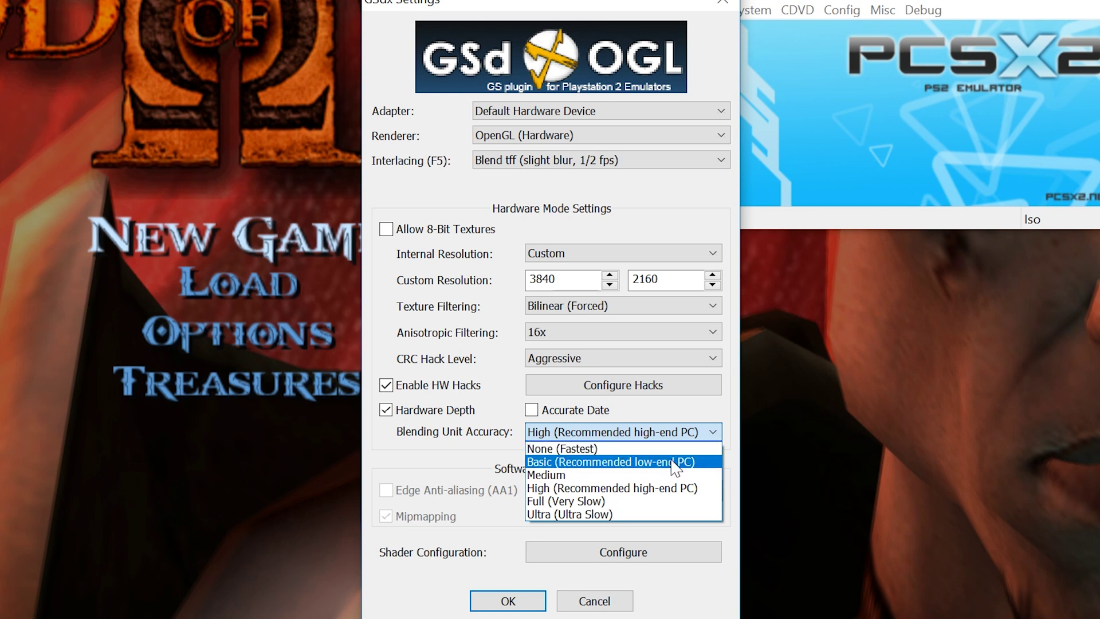
pyautogui.click(659, 488)
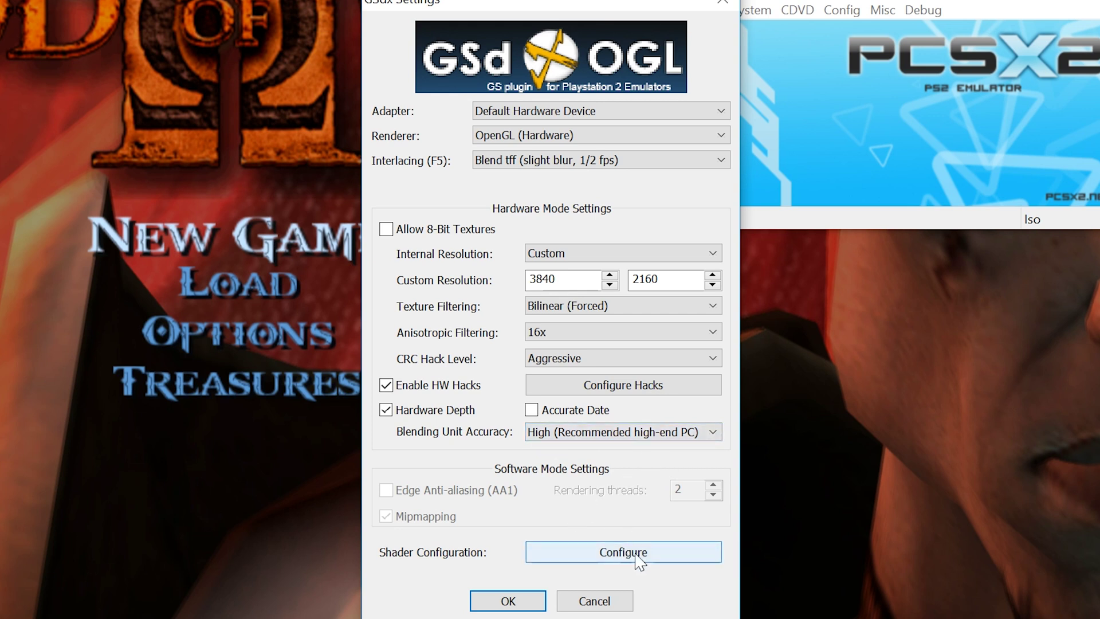
pyautogui.click(616, 551)
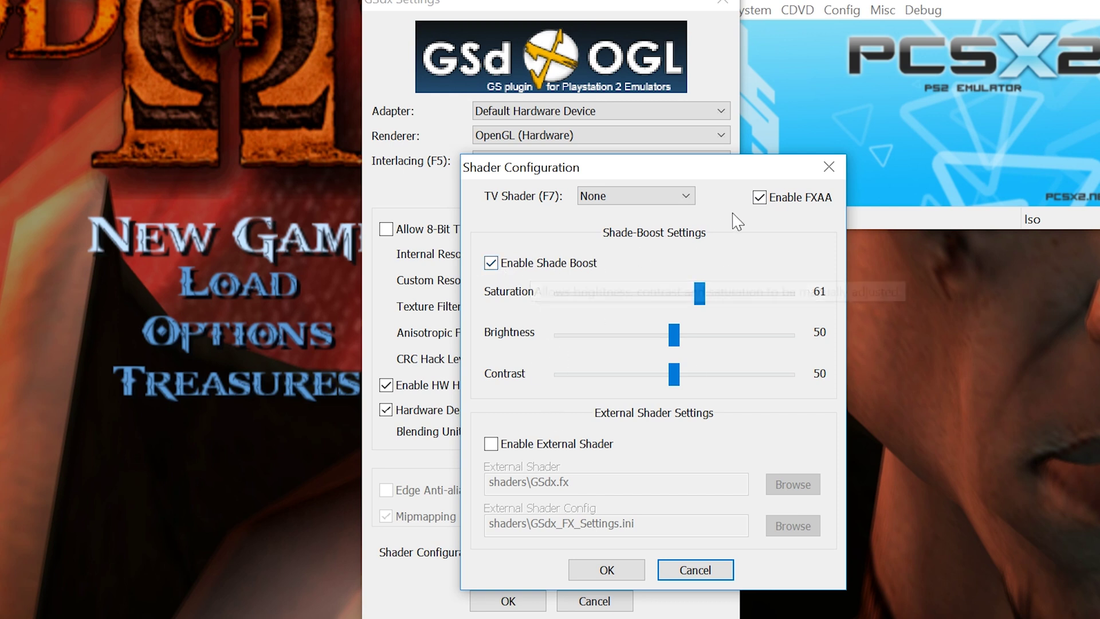
pyautogui.click(617, 572)
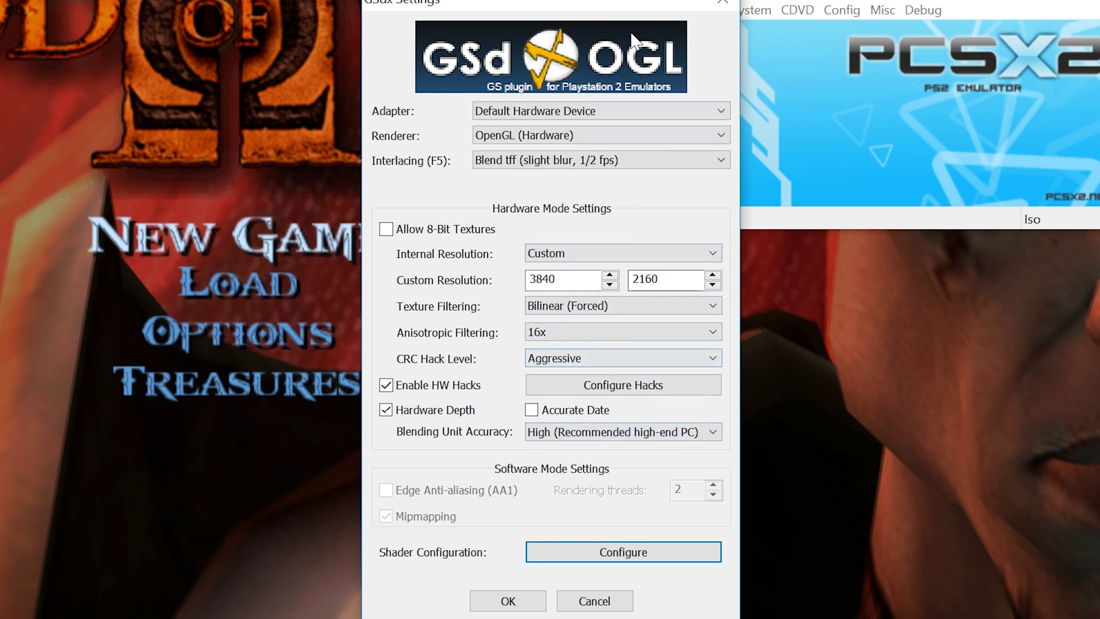
# Step: Move the GSdx Settings dialog away from the game's menu, set the internal resolution to Native and apply it
pyautogui.moveTo(634, 3); pyautogui.dragTo(891, 21)
pyautogui.click(945, 271)
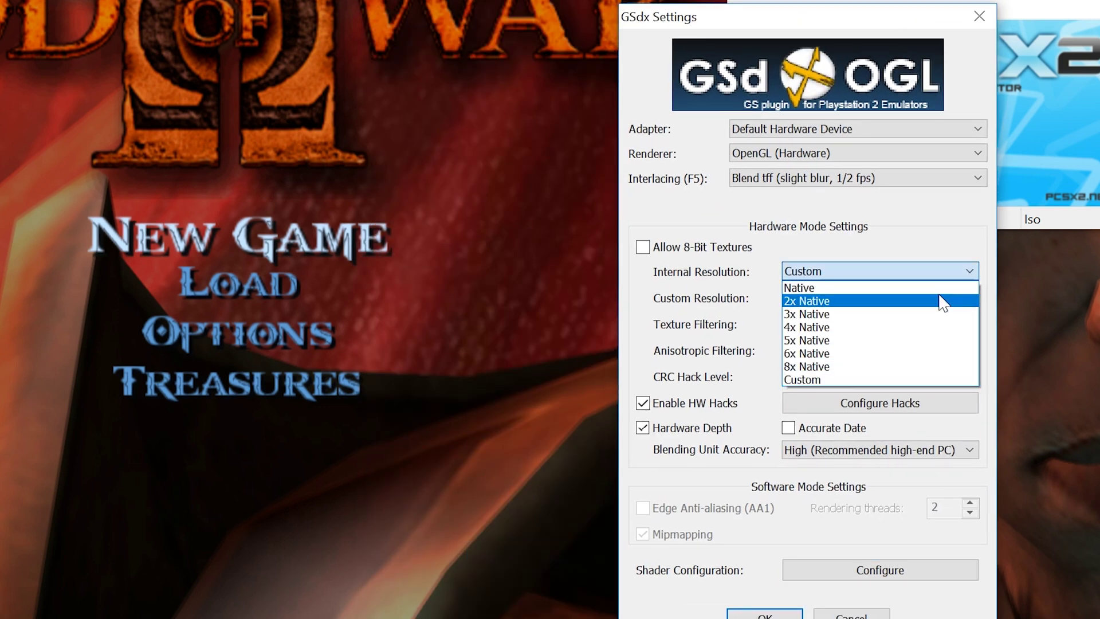
pyautogui.click(944, 273)
pyautogui.click(945, 273)
pyautogui.click(933, 288)
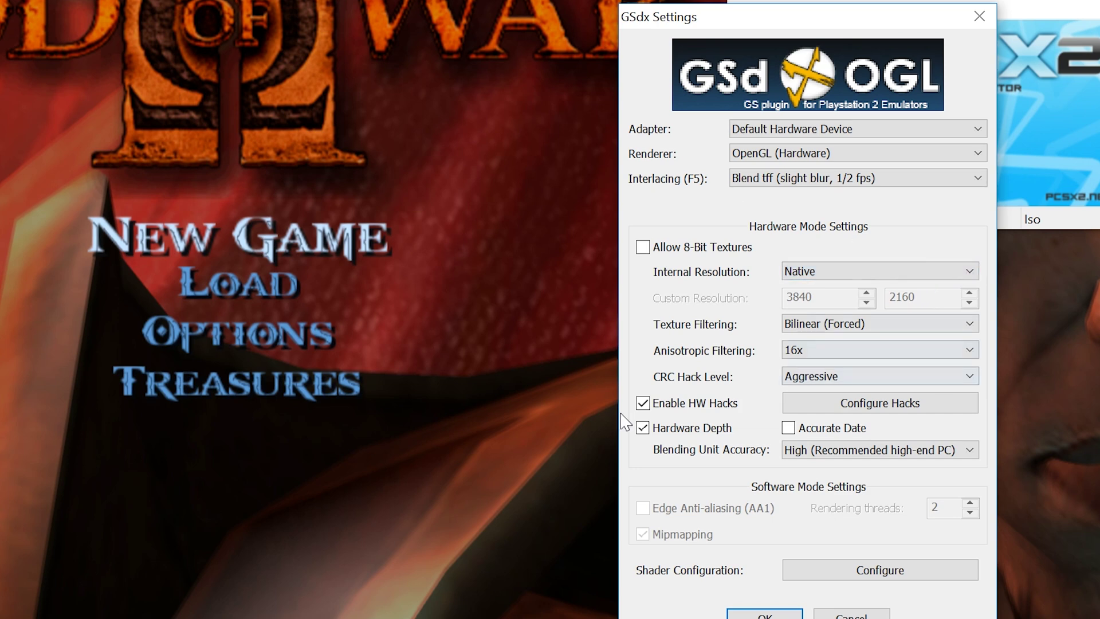
pyautogui.click(765, 614)
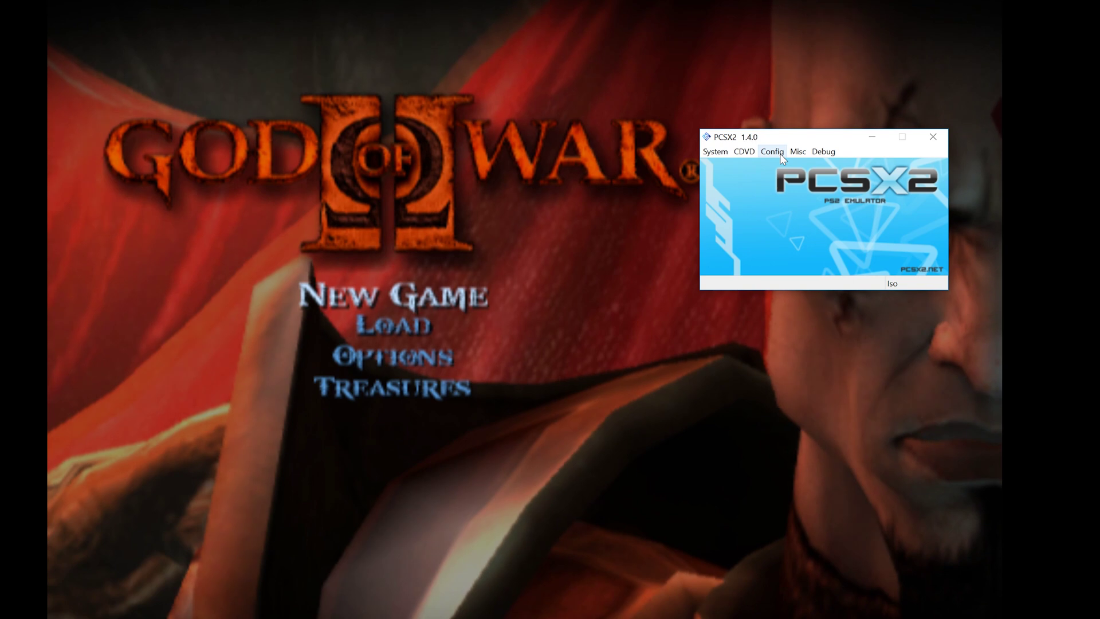
# Step: Reopen the GSdx video plugin settings, set the internal resolution to 6x Native and apply it to the running game
pyautogui.click(781, 154)
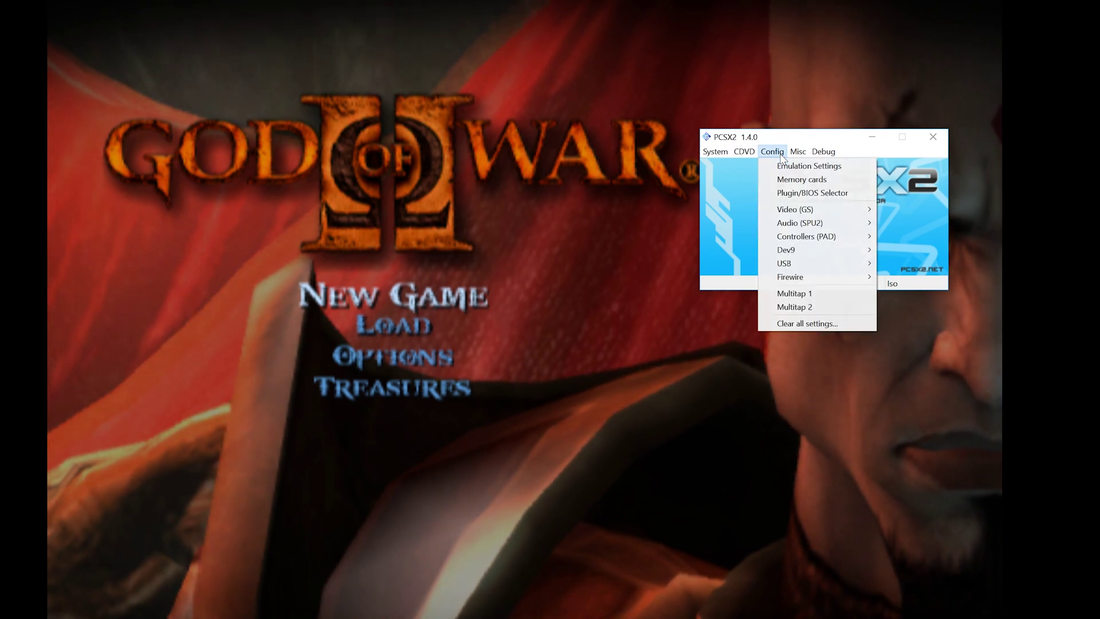
pyautogui.moveTo(793, 205)
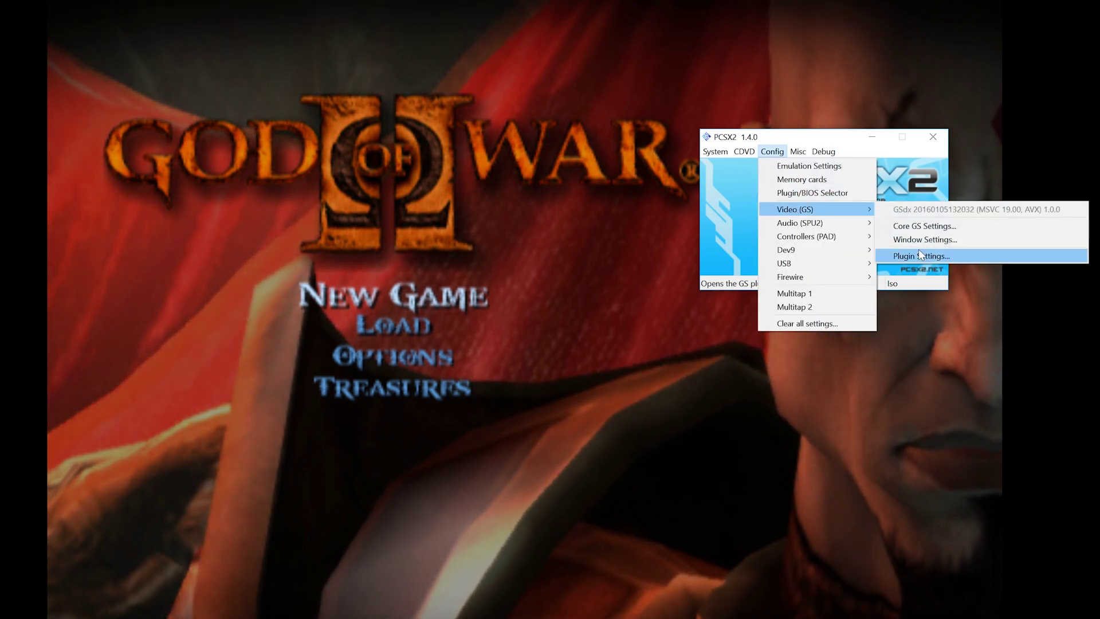
pyautogui.click(917, 248)
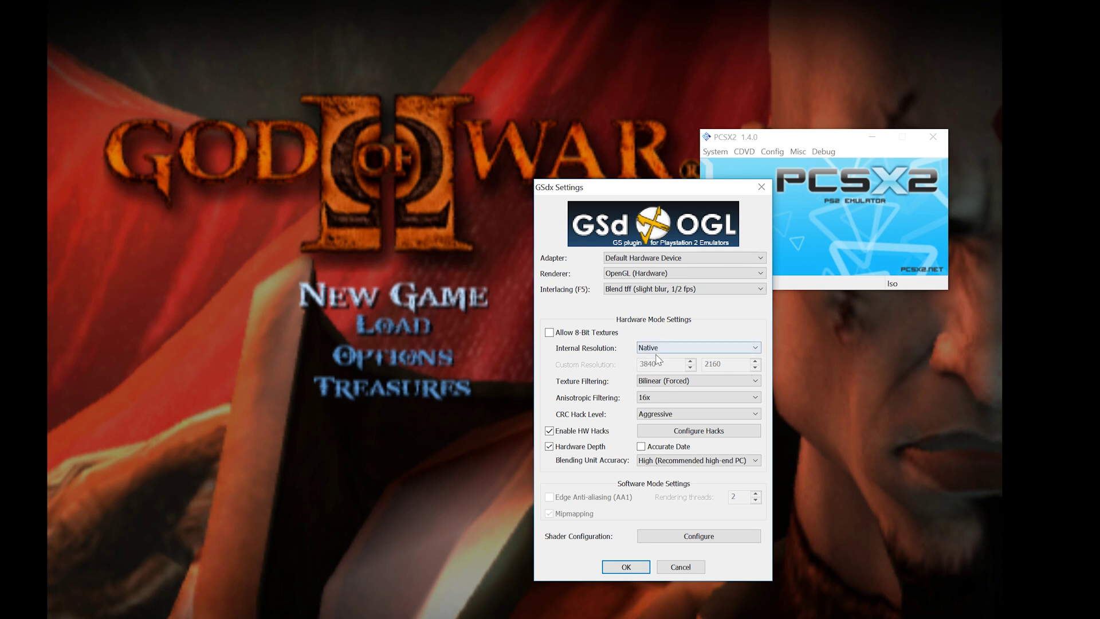
pyautogui.click(688, 352)
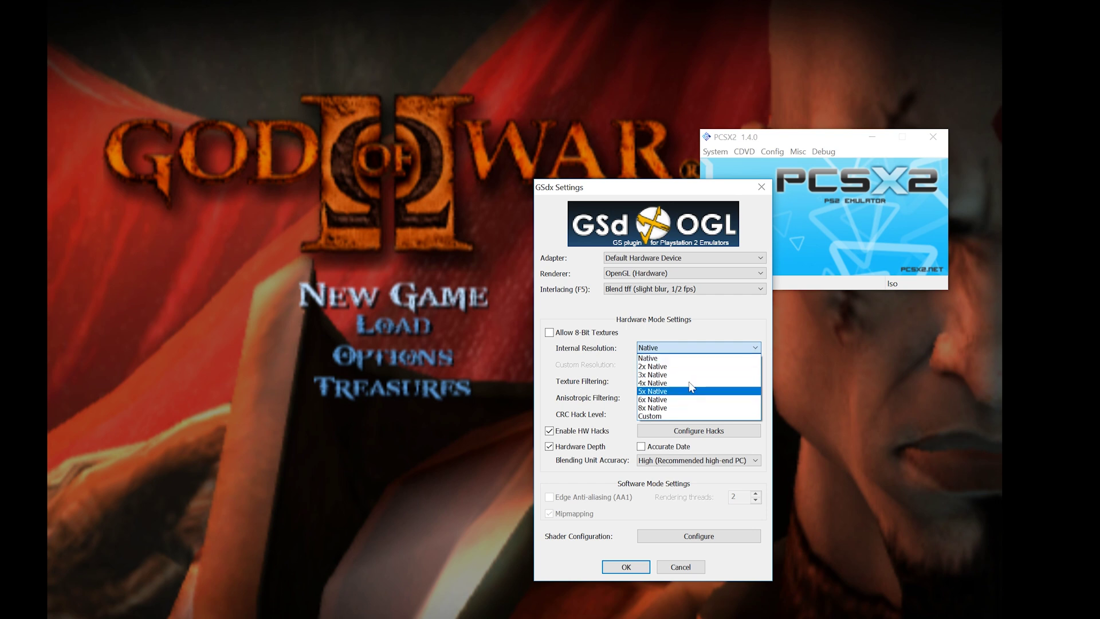
pyautogui.click(682, 401)
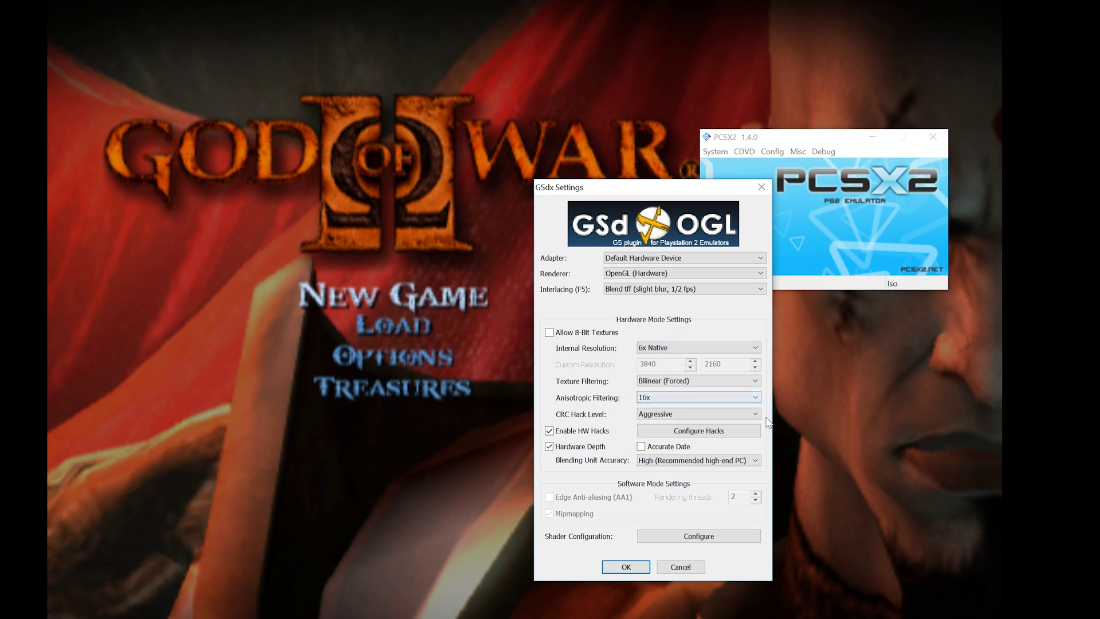
pyautogui.click(626, 566)
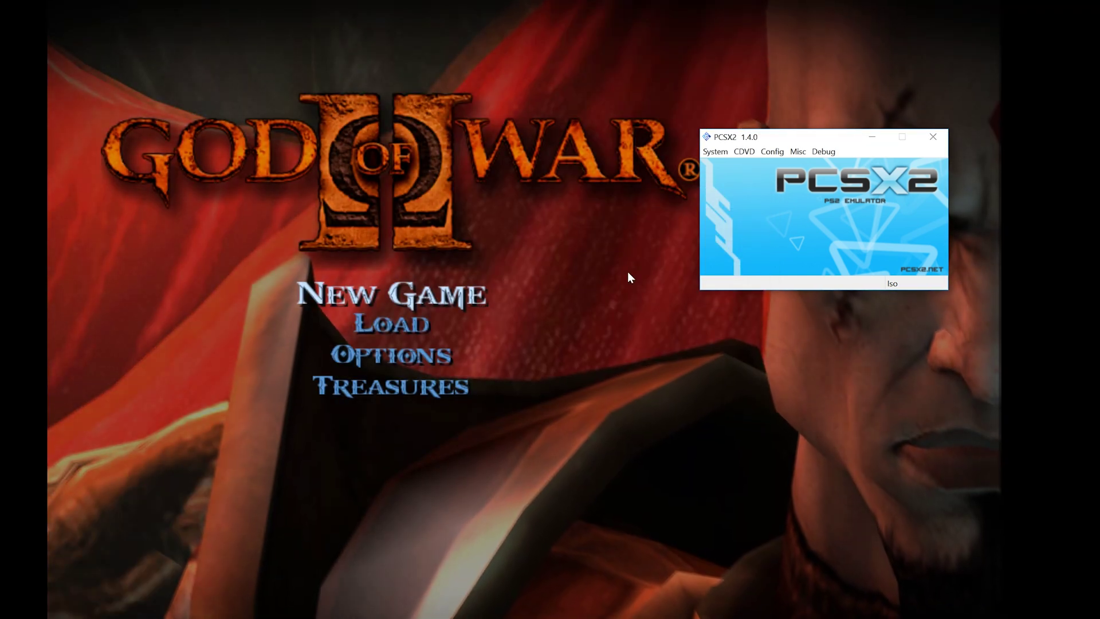
# Step: Reopen the GSdx video plugin settings, set the internal resolution to 4x Native and accept the change
pyautogui.click(796, 152)
pyautogui.moveTo(772, 152)
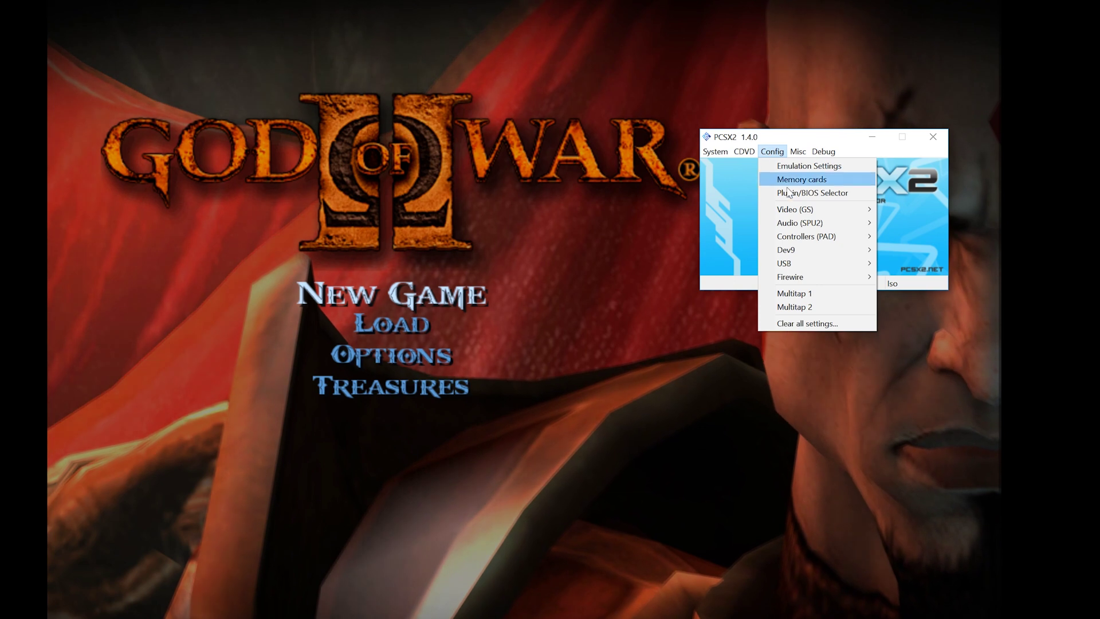
pyautogui.moveTo(789, 208)
pyautogui.click(910, 256)
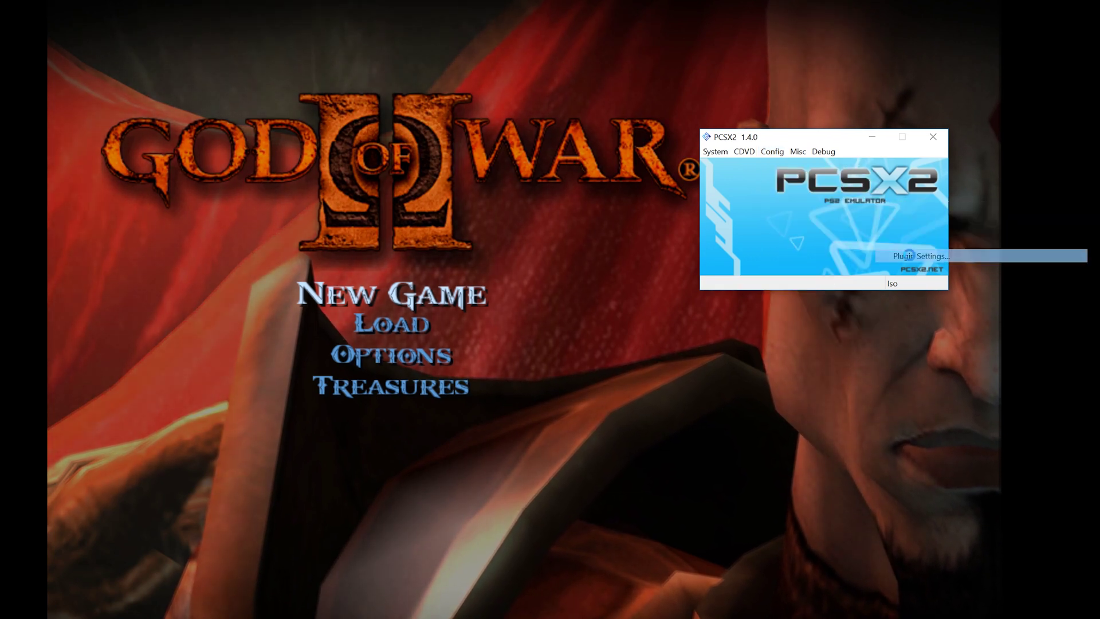
pyautogui.click(689, 348)
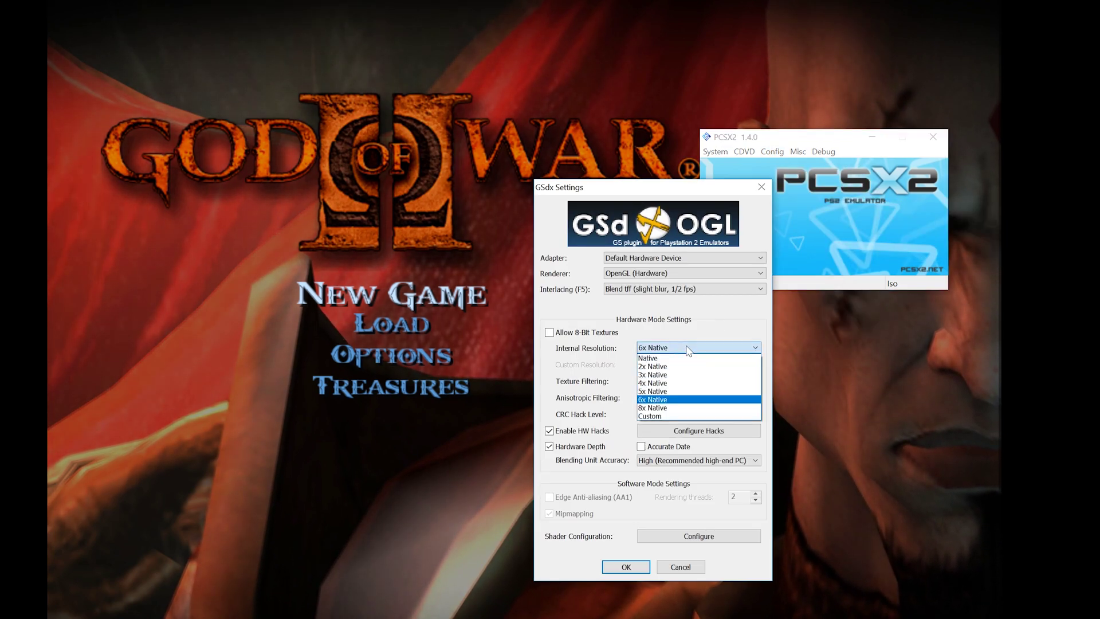
pyautogui.click(696, 384)
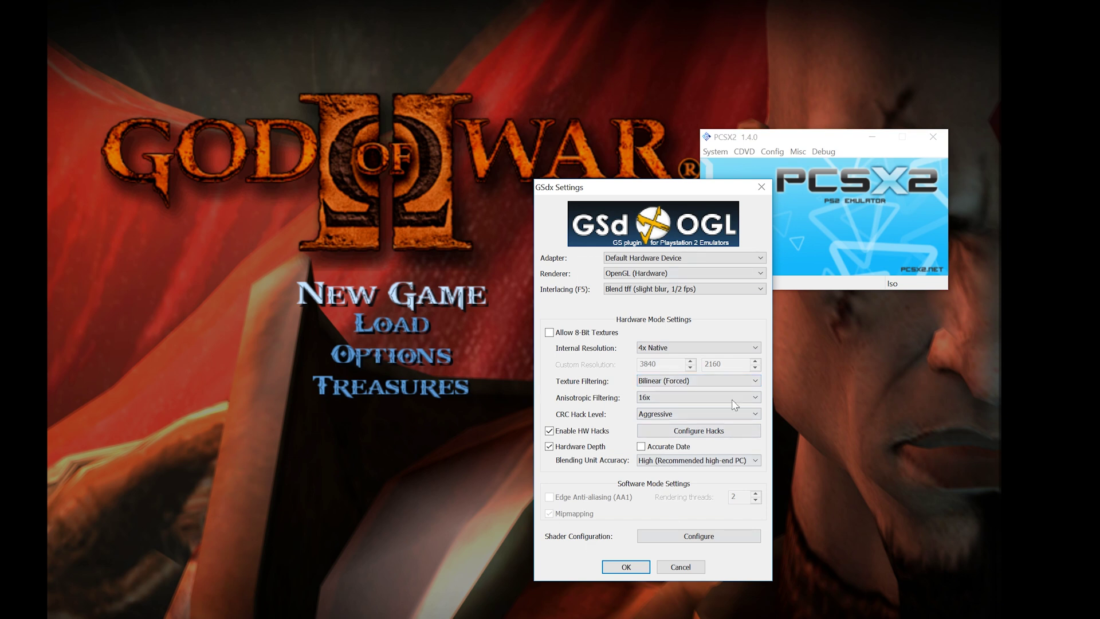
pyautogui.click(625, 568)
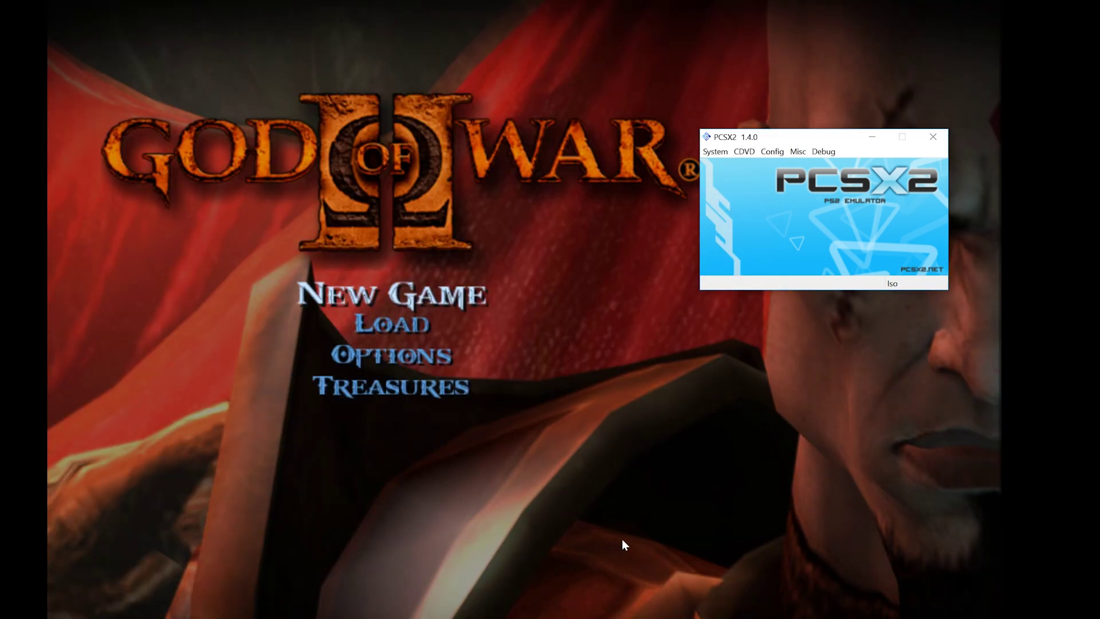
# Step: Set the internal resolution in the GSdx video plugin settings to Custom at 3840 by 2160 and accept it
pyautogui.click(773, 152)
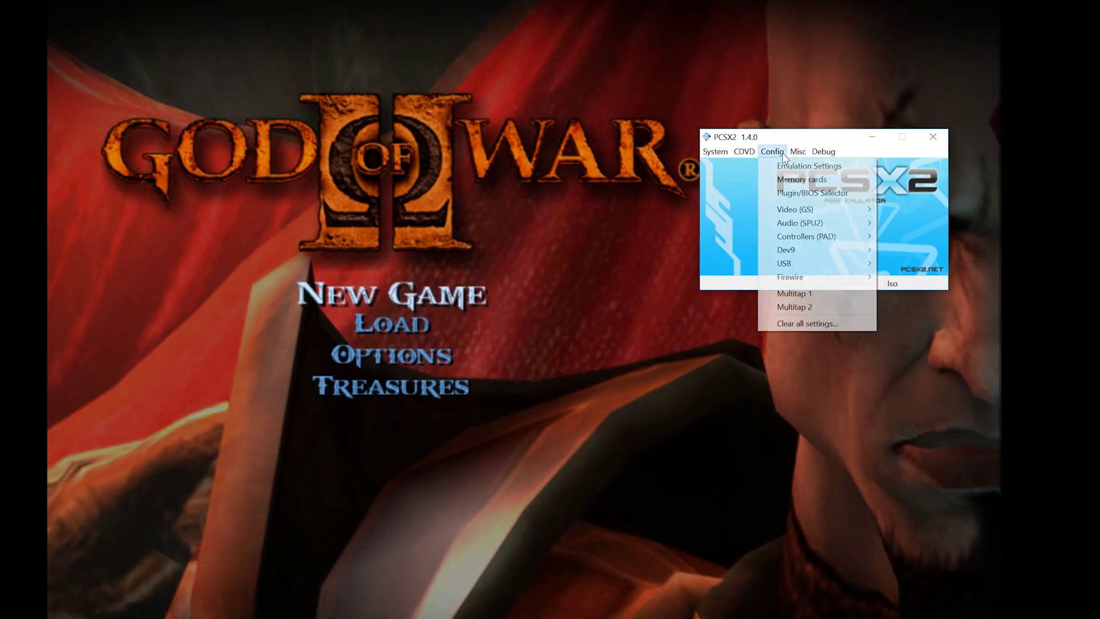
pyautogui.moveTo(796, 209)
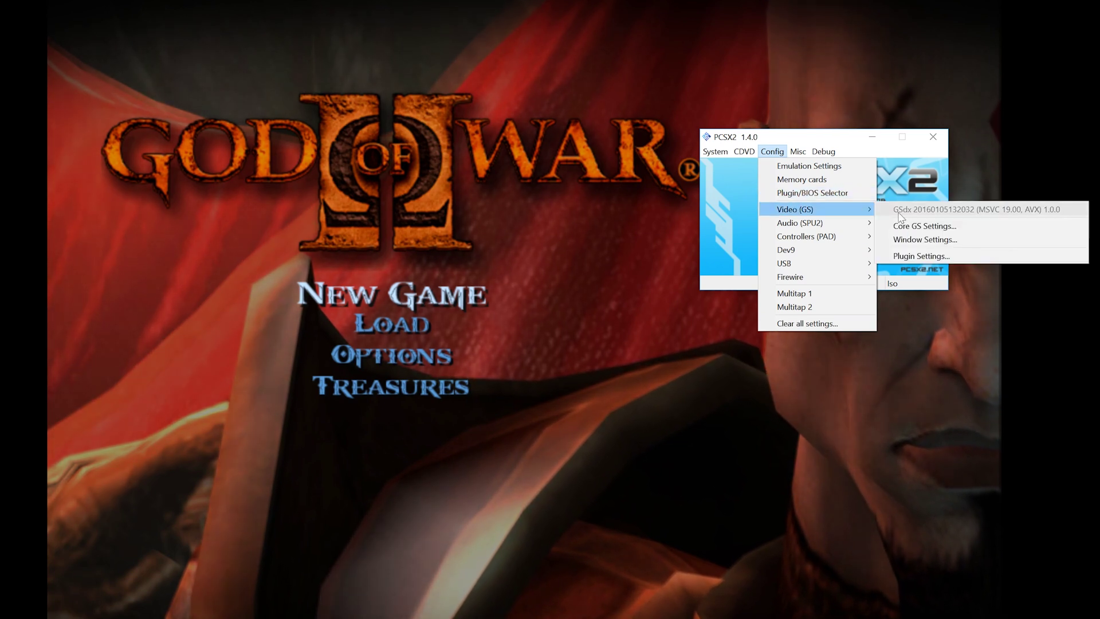
pyautogui.click(912, 253)
pyautogui.click(714, 349)
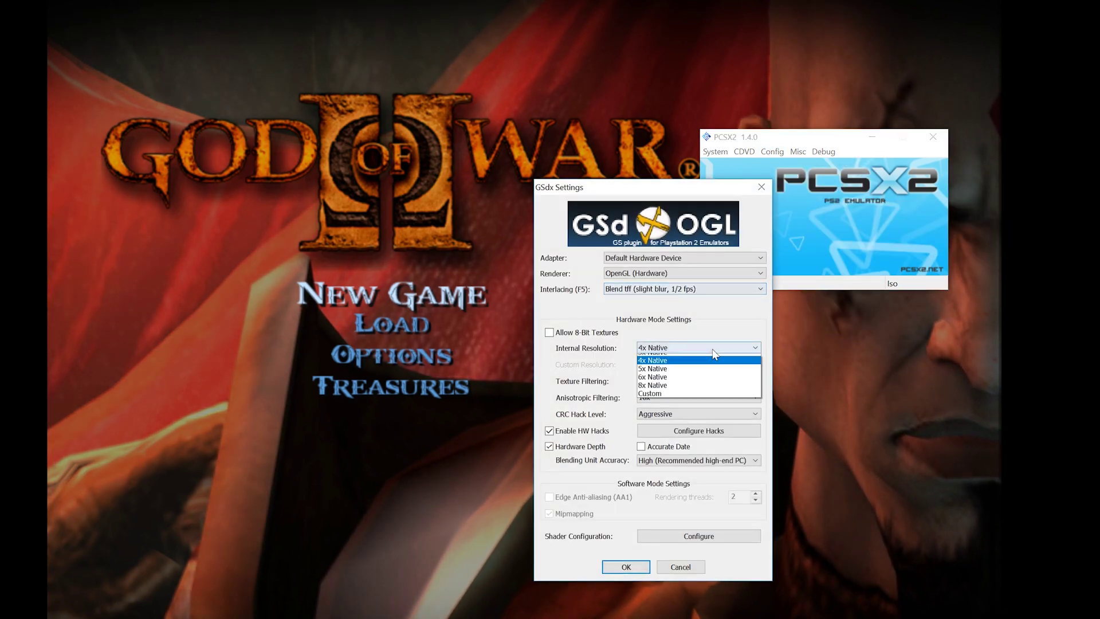
pyautogui.click(678, 420)
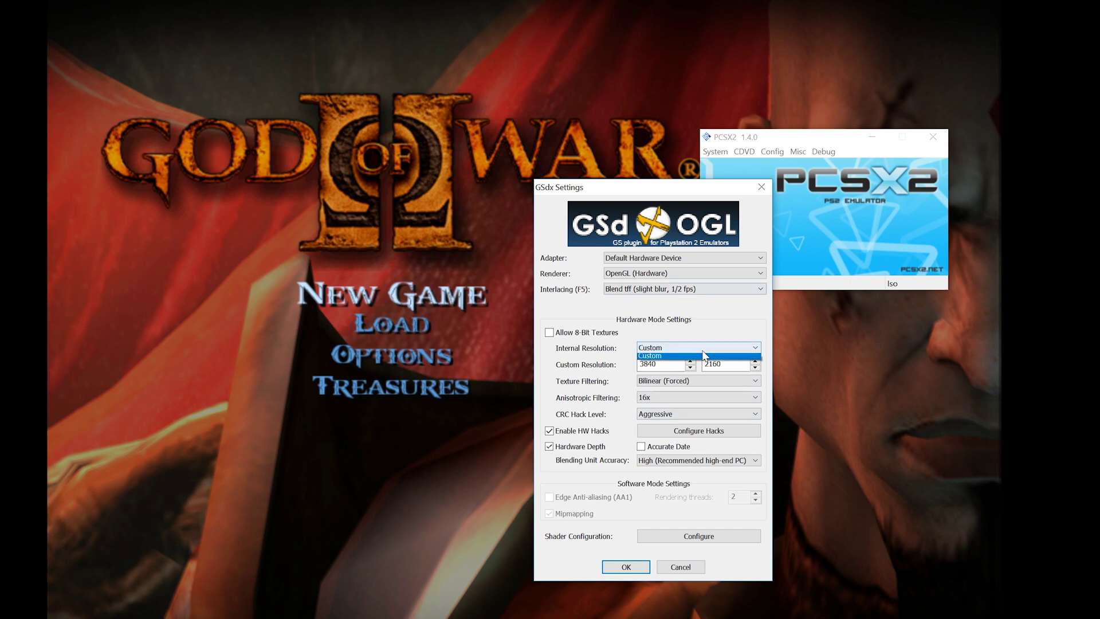
pyautogui.click(716, 326)
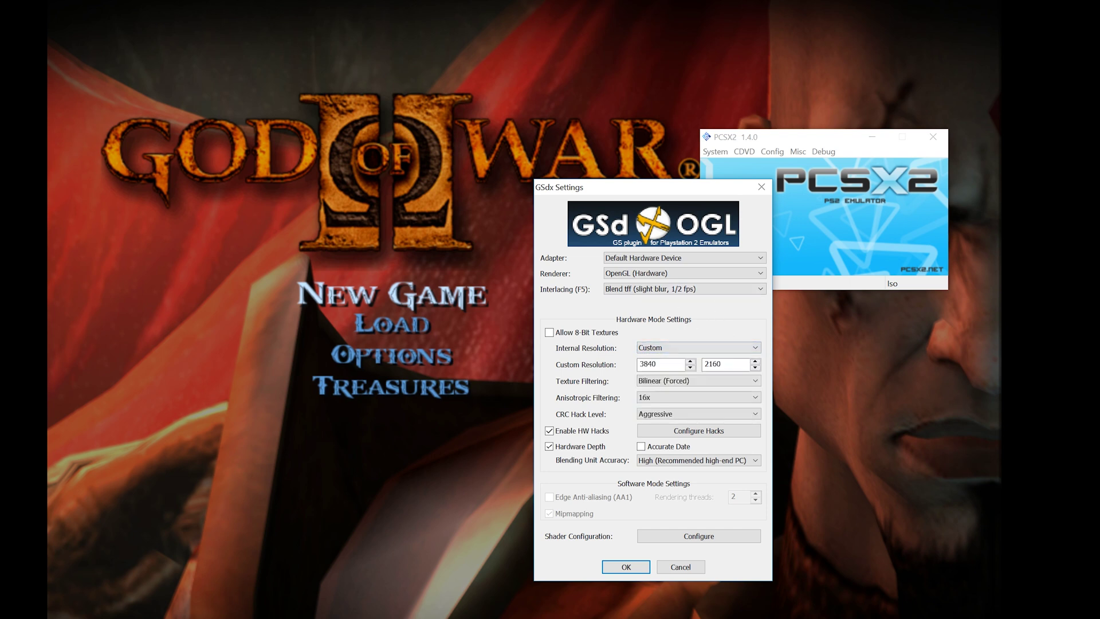
pyautogui.click(717, 319)
pyautogui.click(634, 568)
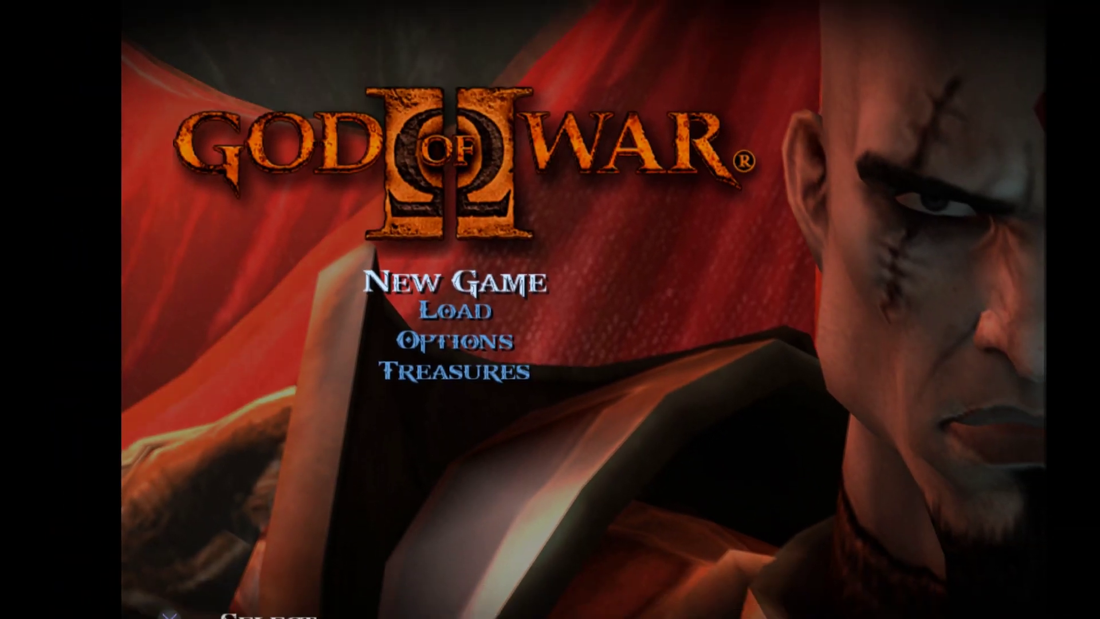
# Step: Exit the game's full-screen view, load the saved state from Slot 1 and move the PCSX2 window clear of the game picture
pyautogui.hotkey('alt', 'Return')
pyautogui.click(590, 150)
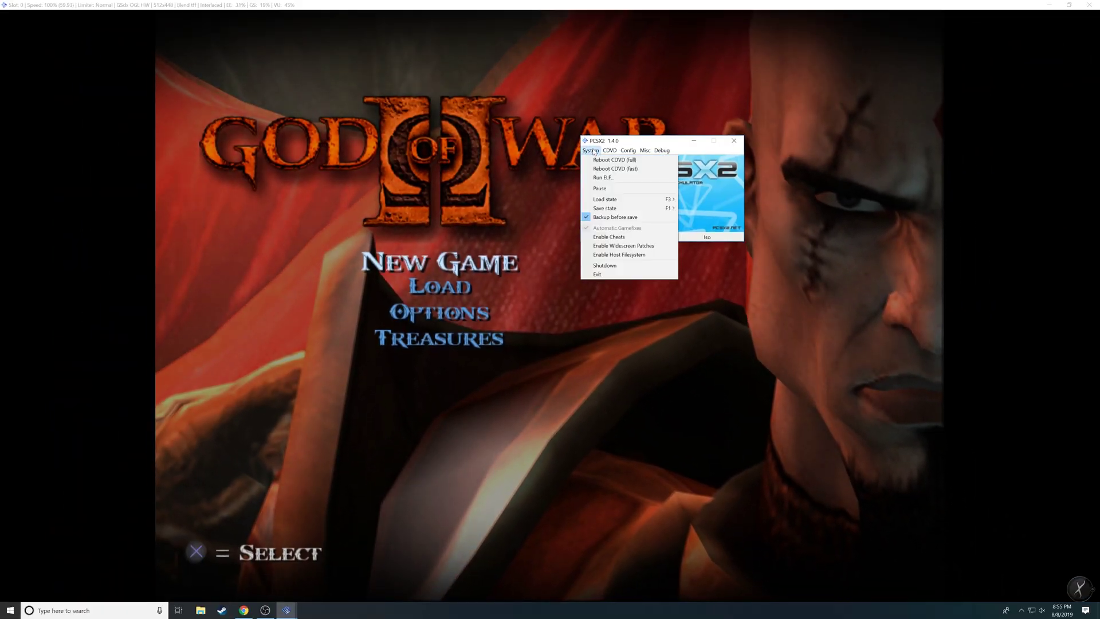
pyautogui.moveTo(624, 199)
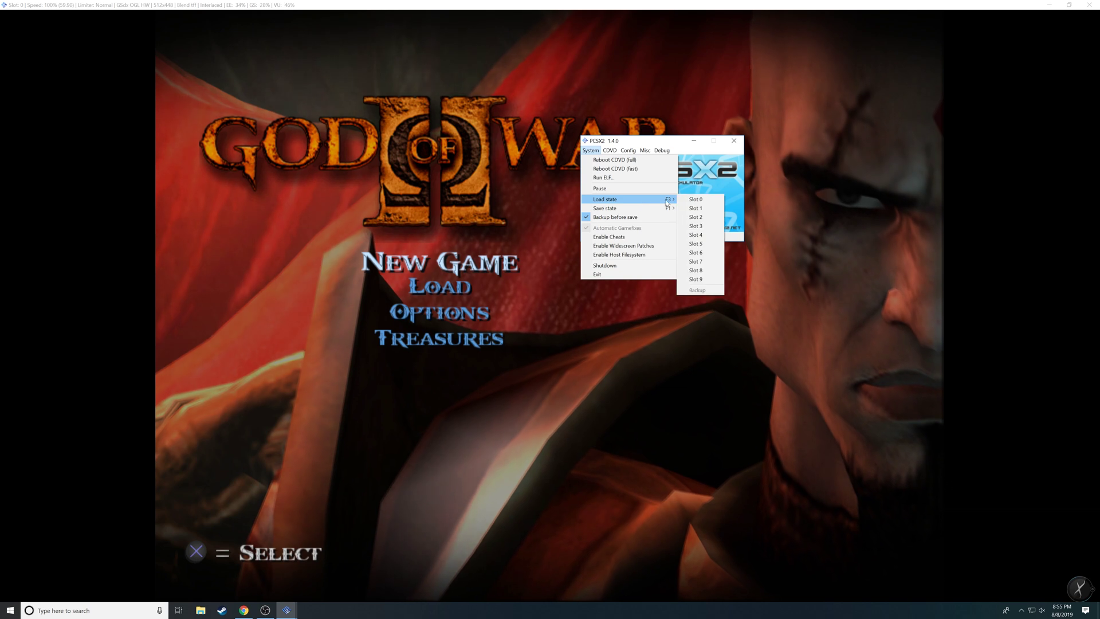
pyautogui.click(703, 211)
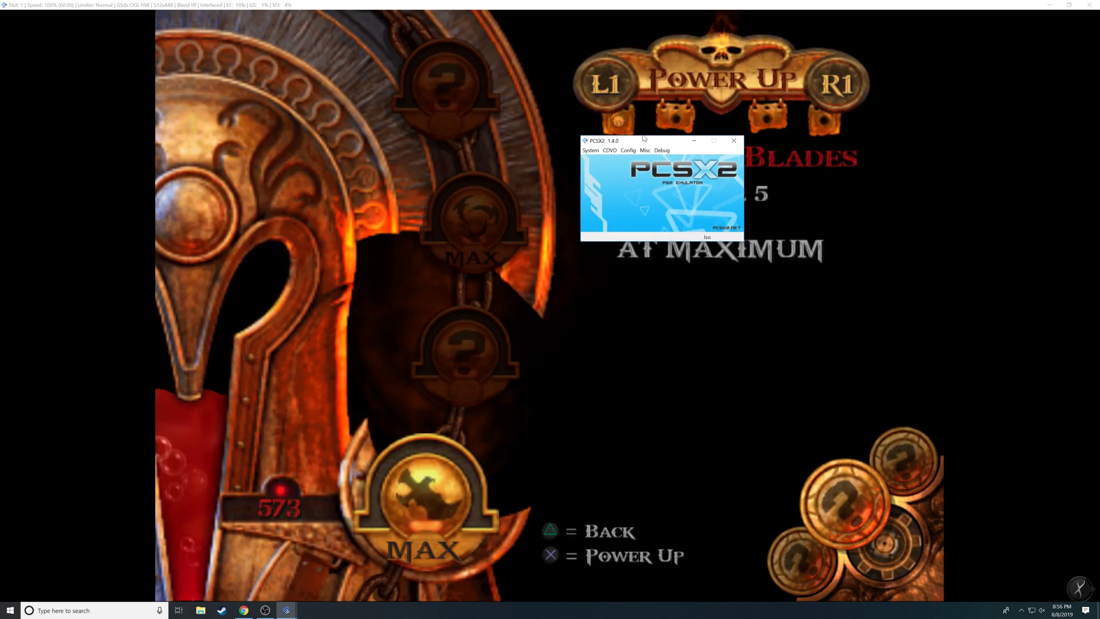
pyautogui.moveTo(644, 138); pyautogui.dragTo(1040, 185)
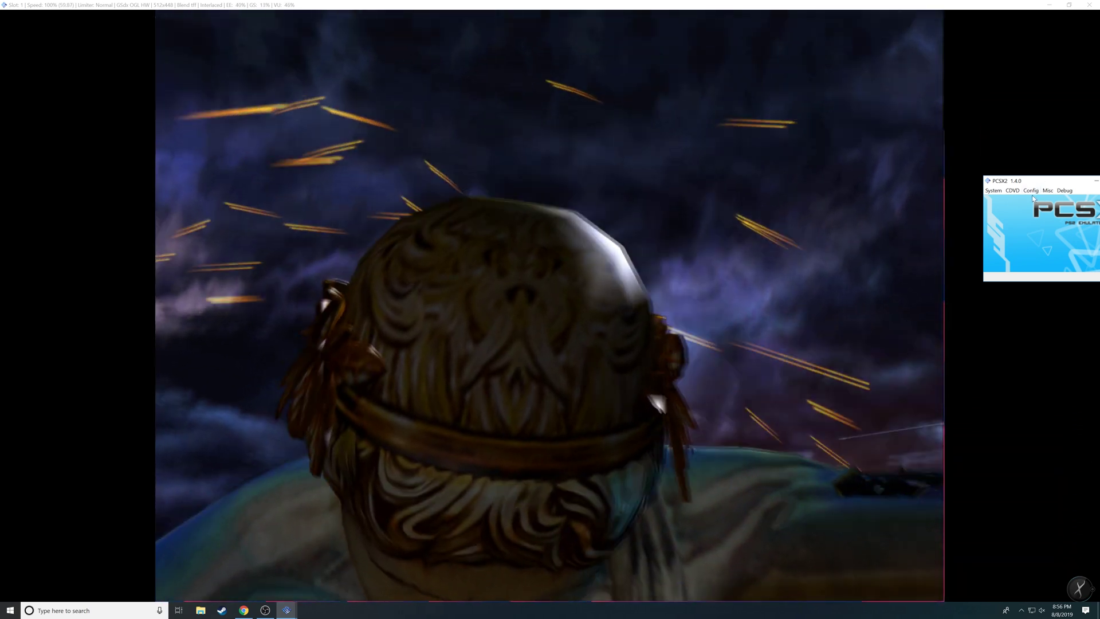
# Step: With gameplay running, open the GSdx video plugin settings and apply Native as the internal resolution
pyautogui.click(1032, 191)
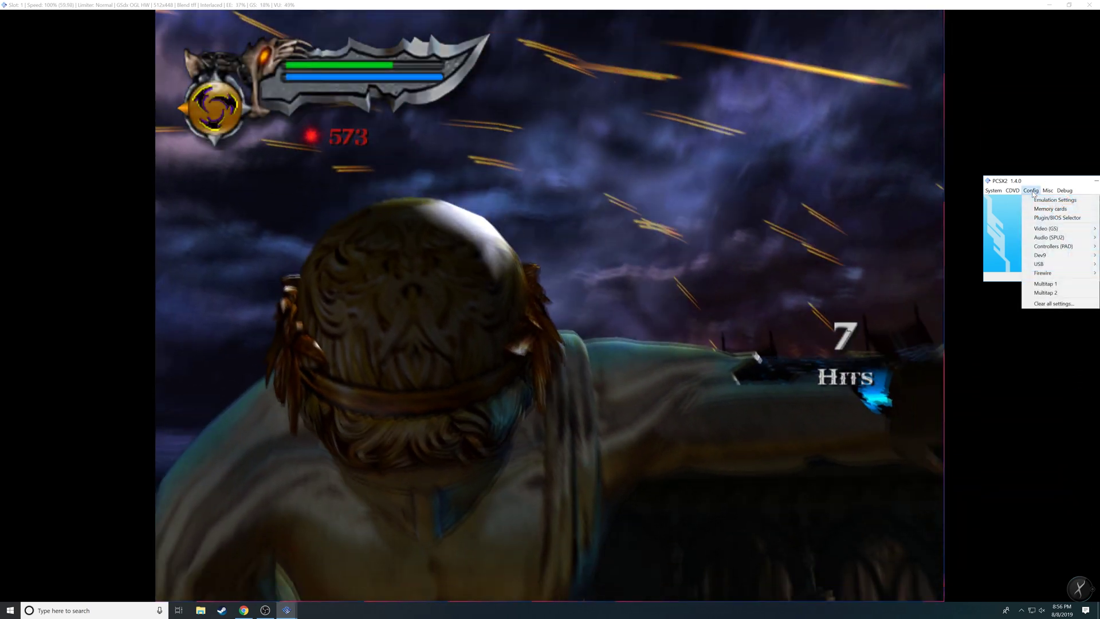
pyautogui.moveTo(1049, 228)
pyautogui.click(937, 258)
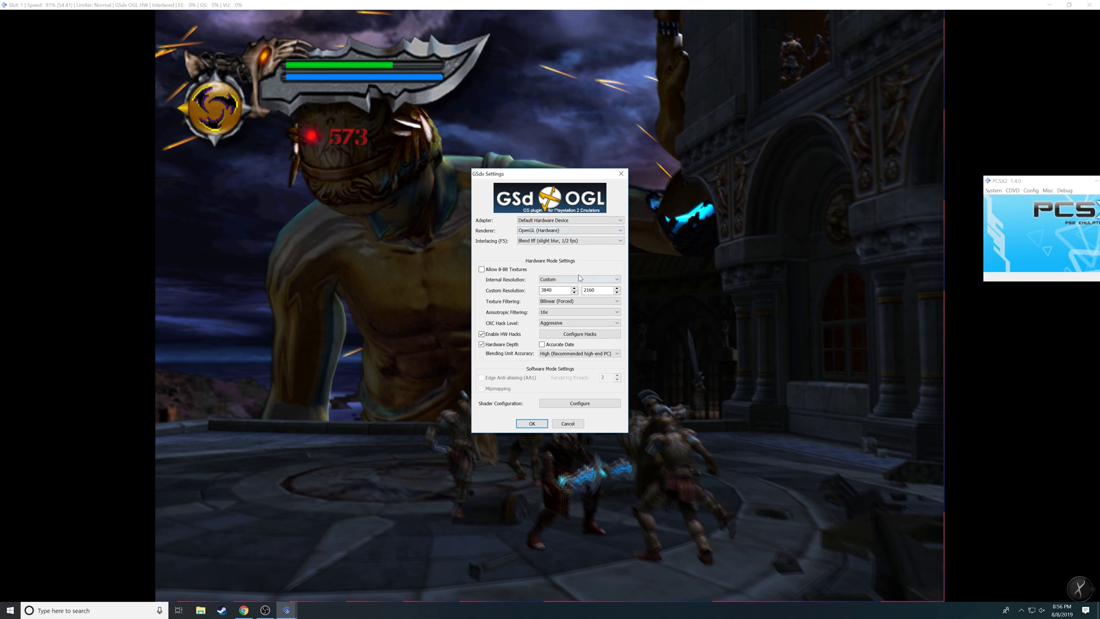
pyautogui.click(544, 423)
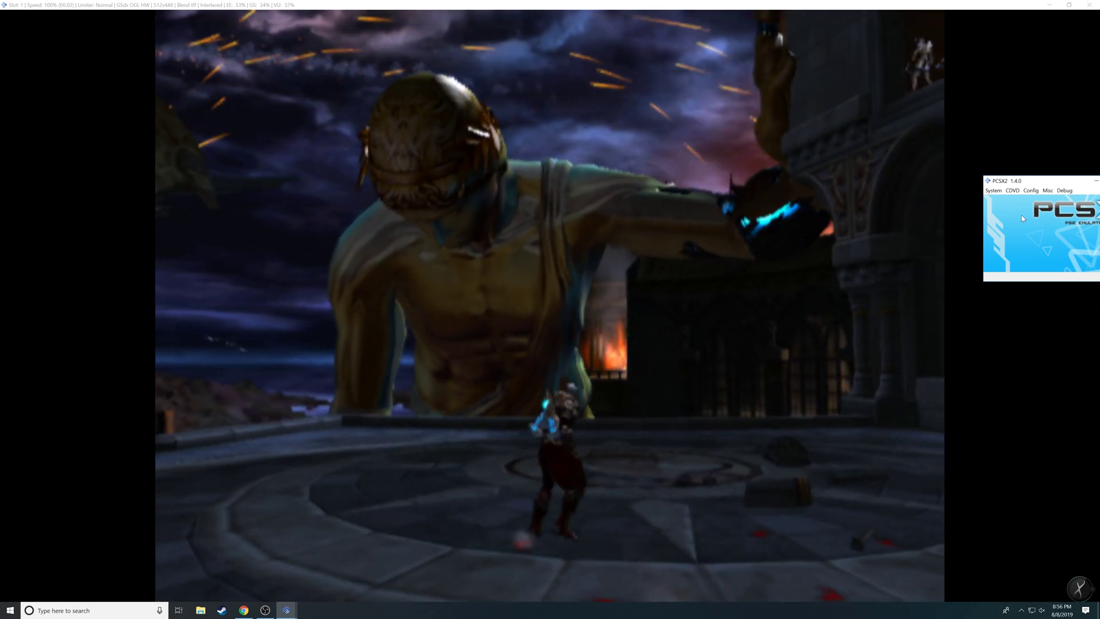
# Step: Return the internal resolution to Custom at 3840 by 2160 in the GSdx plugin settings during gameplay
pyautogui.click(1031, 190)
pyautogui.moveTo(1046, 228)
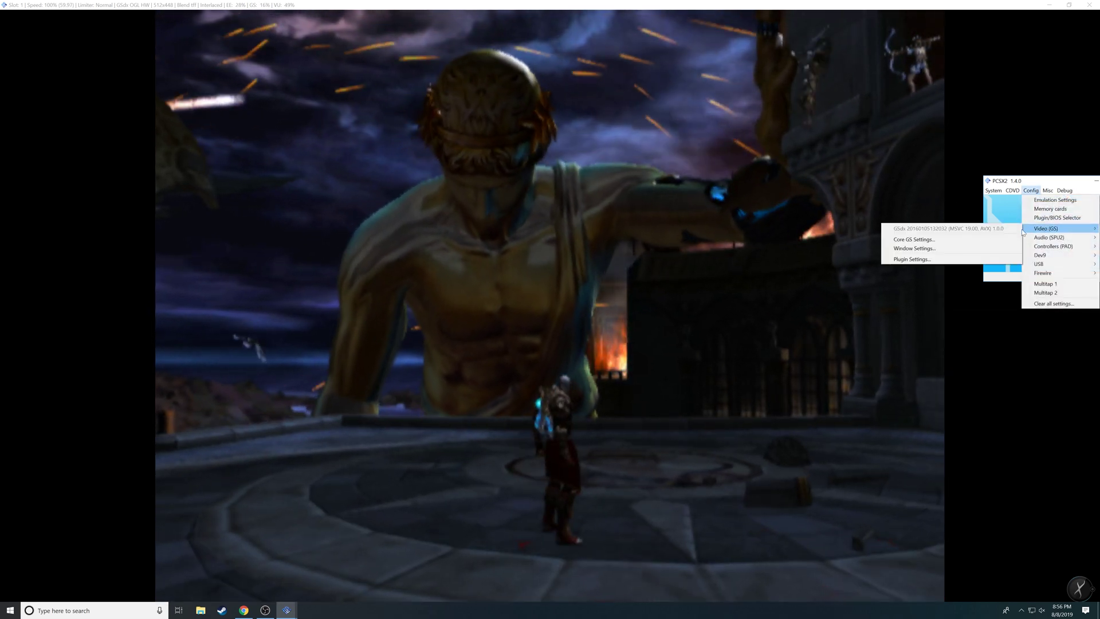
pyautogui.click(900, 263)
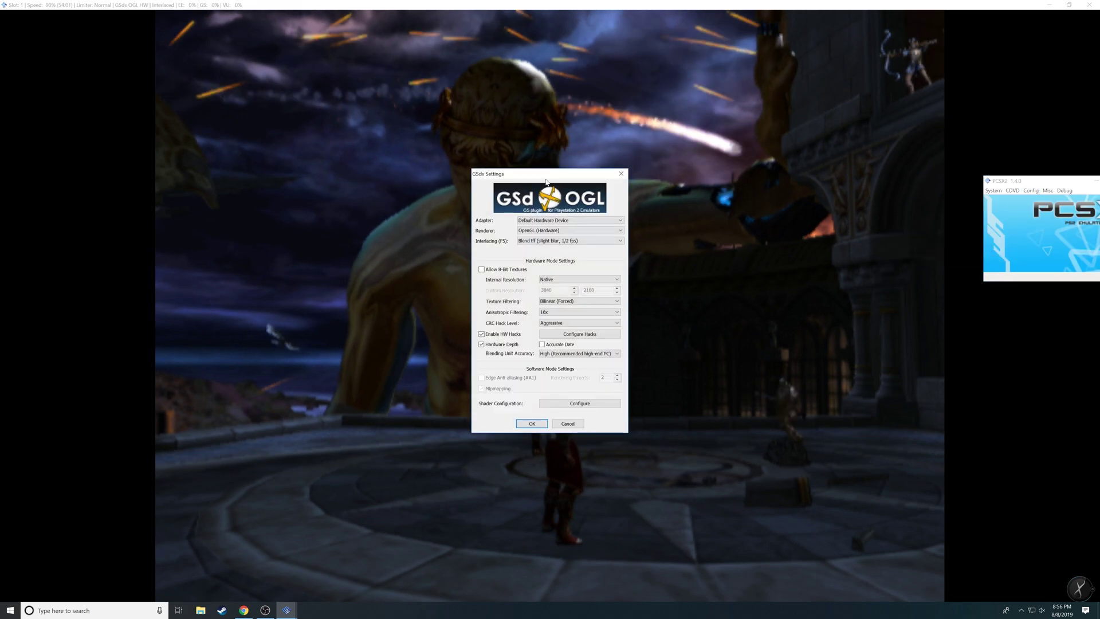
pyautogui.click(583, 281)
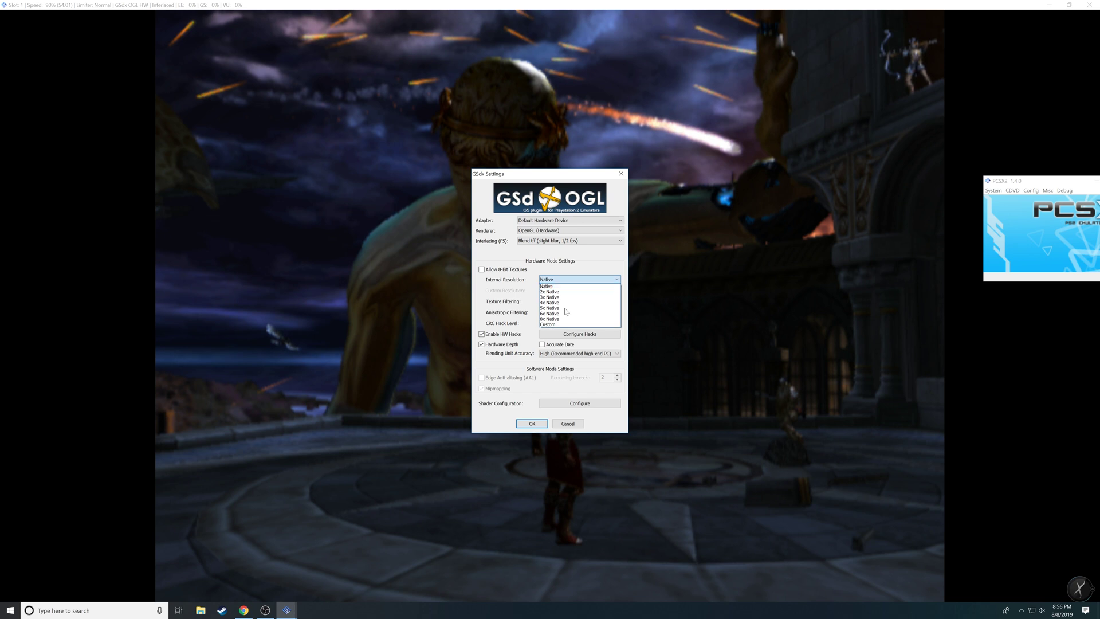
pyautogui.click(559, 325)
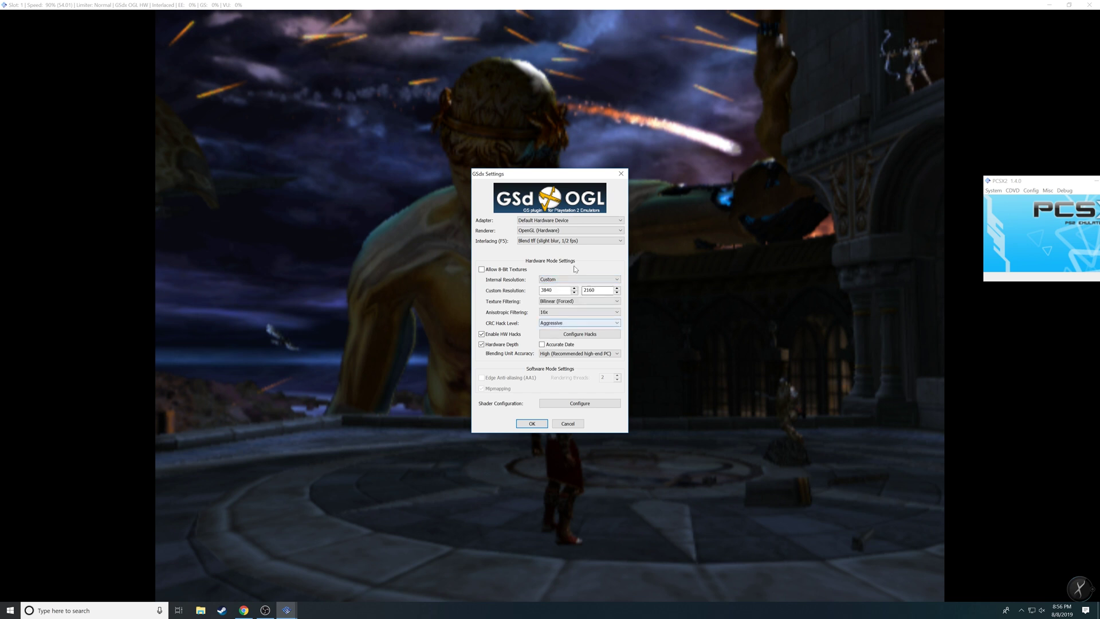
pyautogui.click(532, 424)
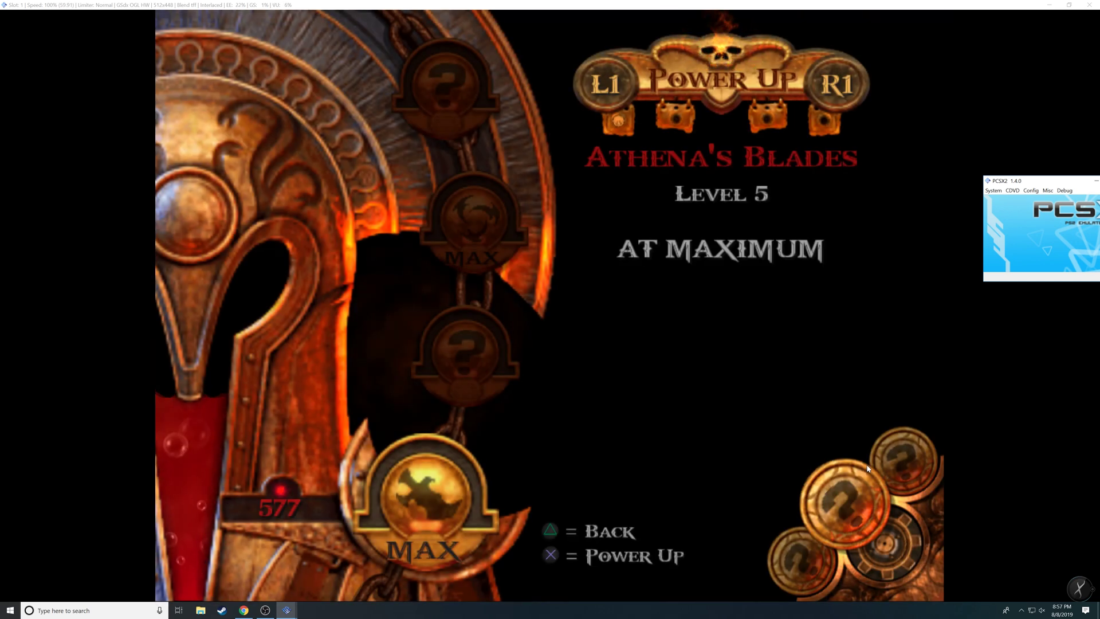
# Step: Move the PCSX2 window so that it lies fully within the screen
pyautogui.moveTo(1053, 182); pyautogui.dragTo(967, 180)
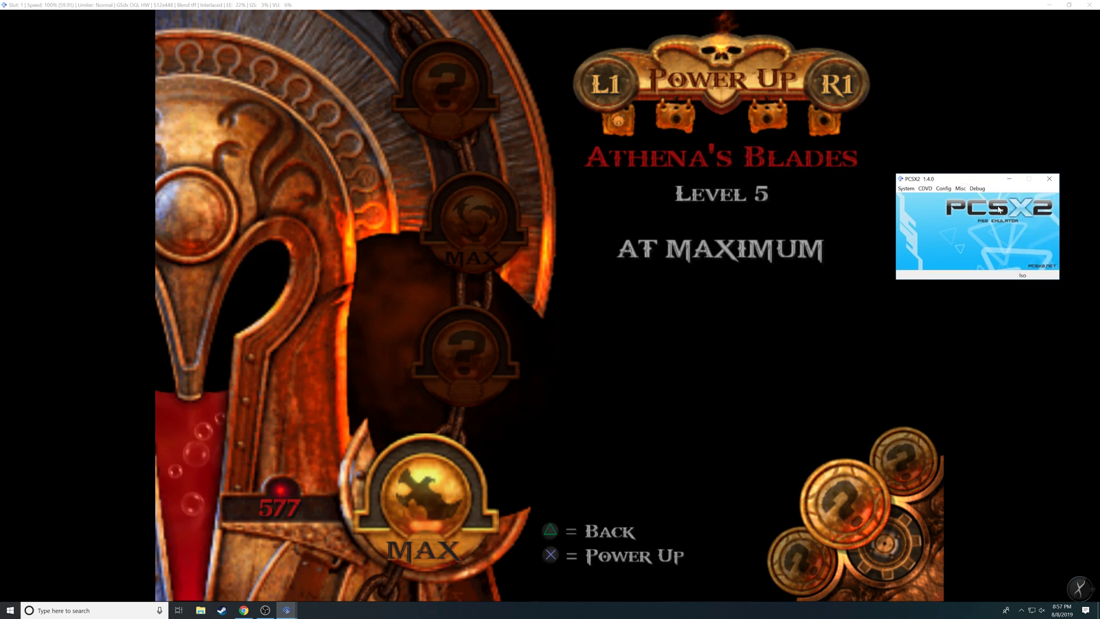